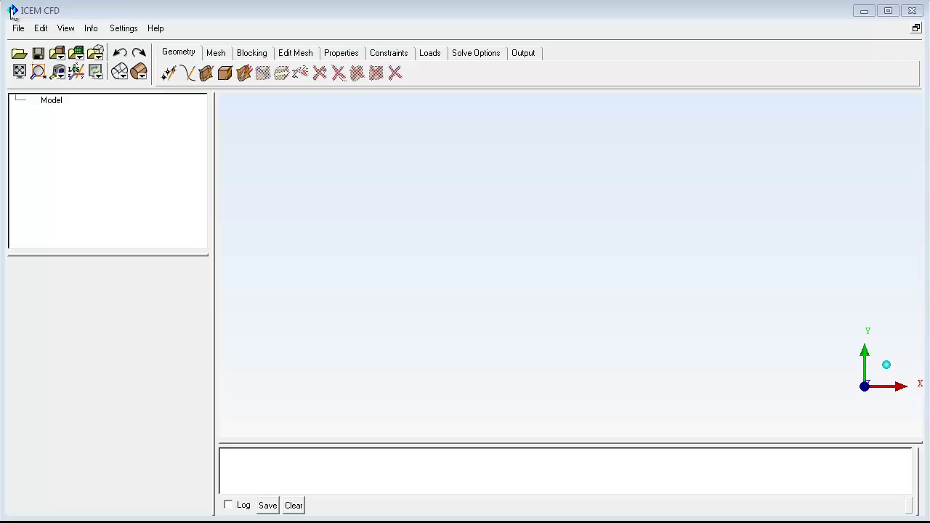
Open geometry.tin from the Bar Project folder and build its topology at 0.06 tolerance.
click(17, 29)
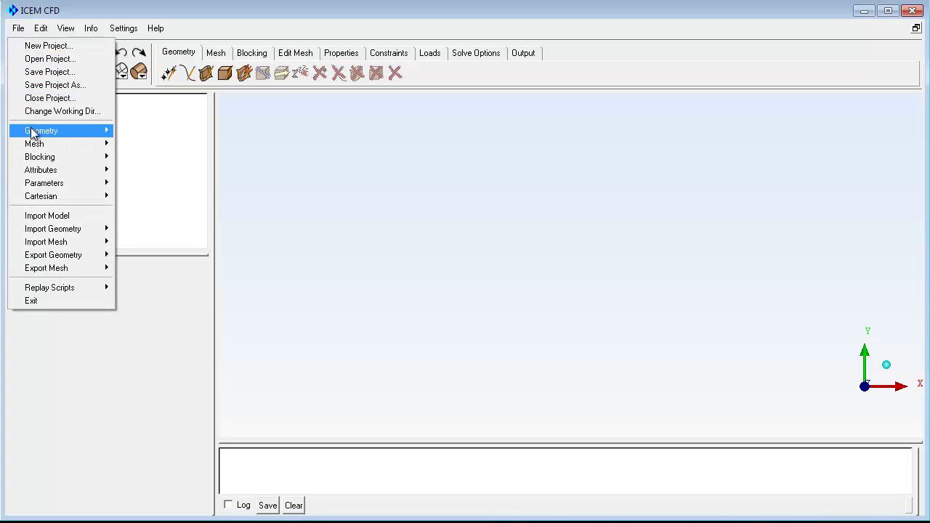
mouse_move(60, 132)
click(133, 131)
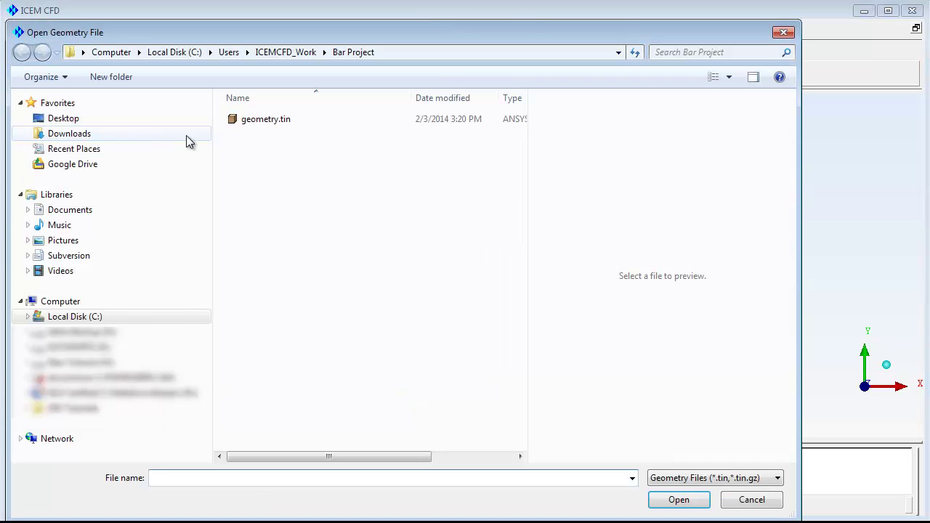
click(256, 125)
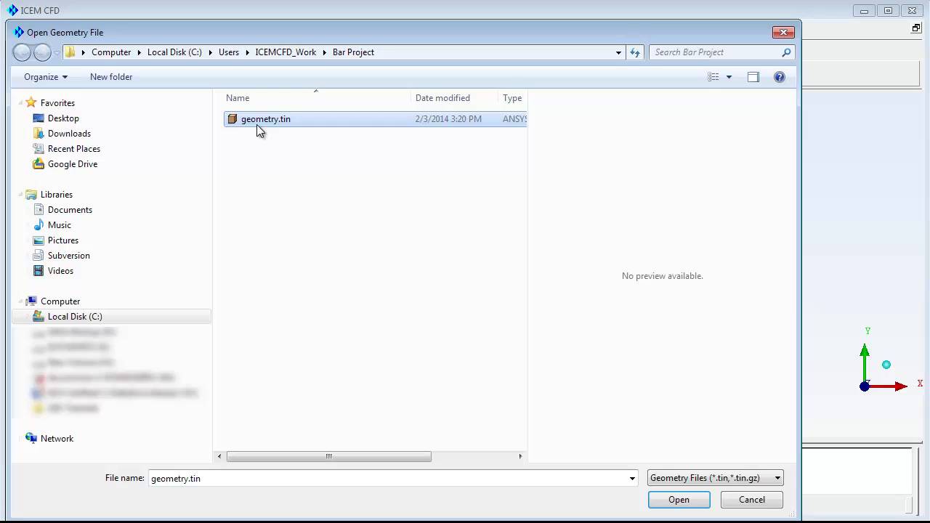
click(678, 500)
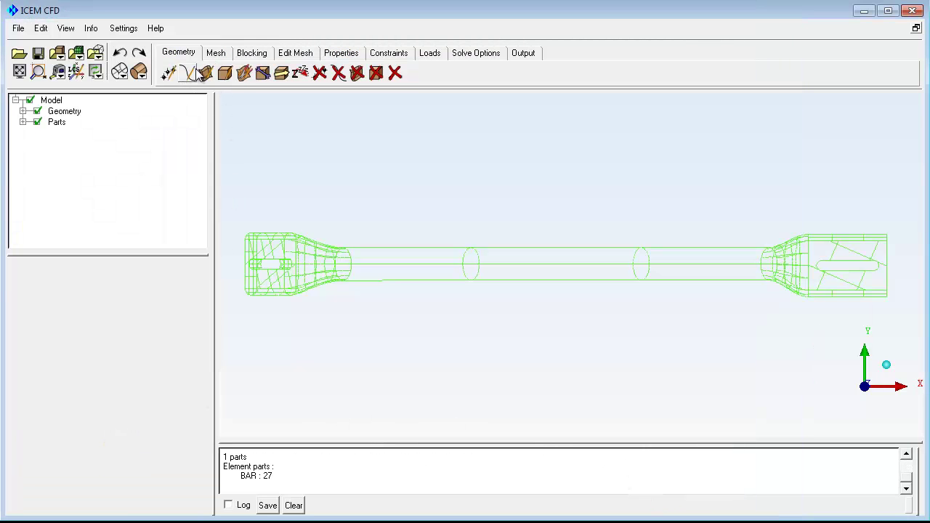
click(262, 75)
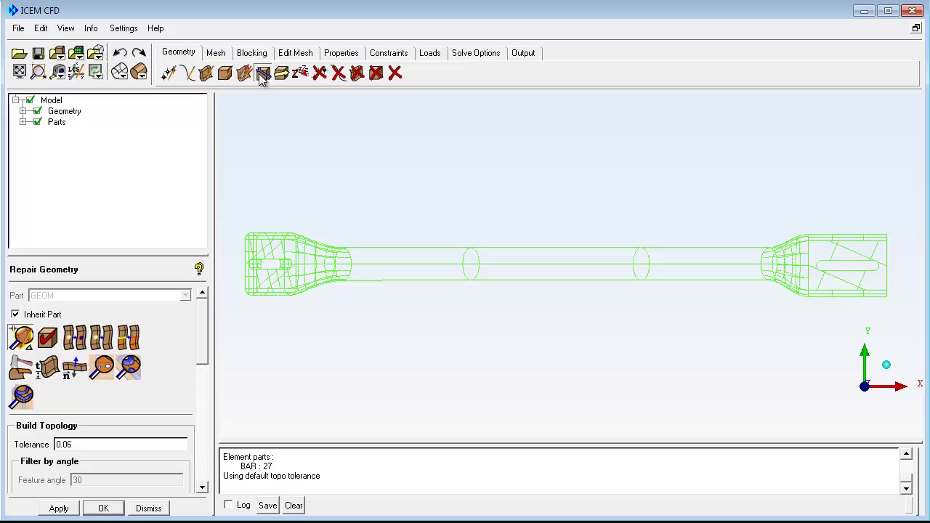
click(58, 509)
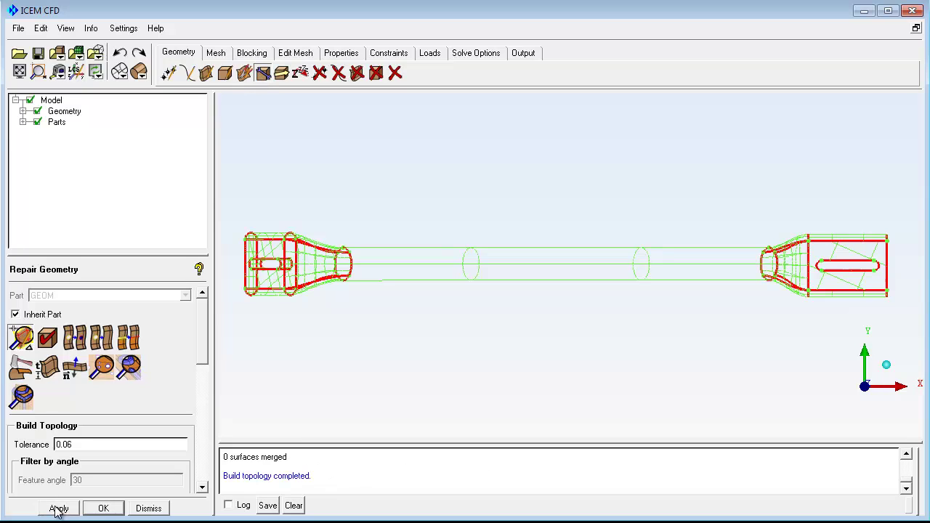
In Global Mesh Setup, enable curvature/proximity based refinement with a 0.5 minimum size limit.
click(218, 54)
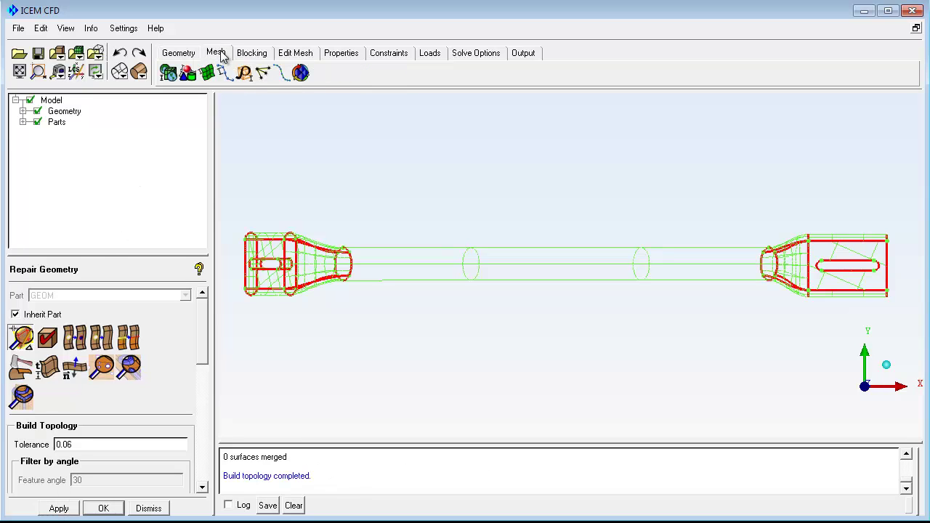
click(169, 73)
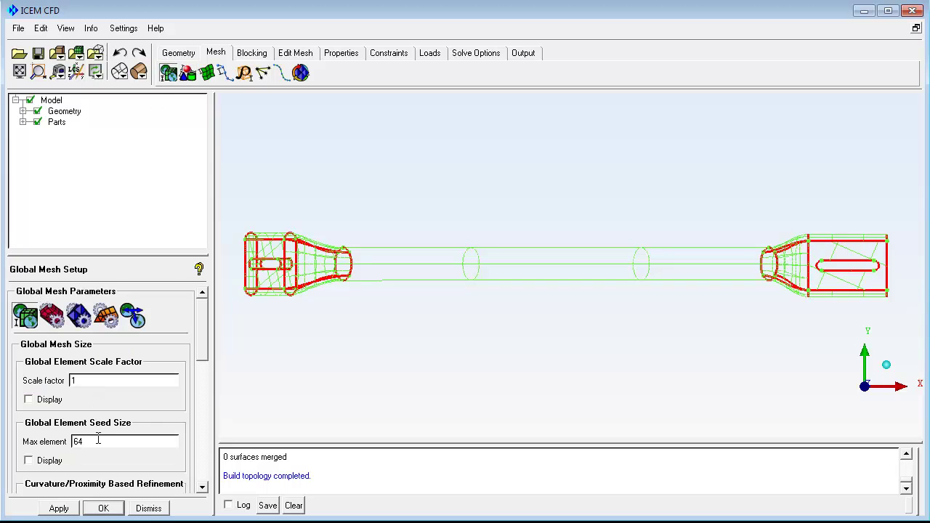
click(202, 457)
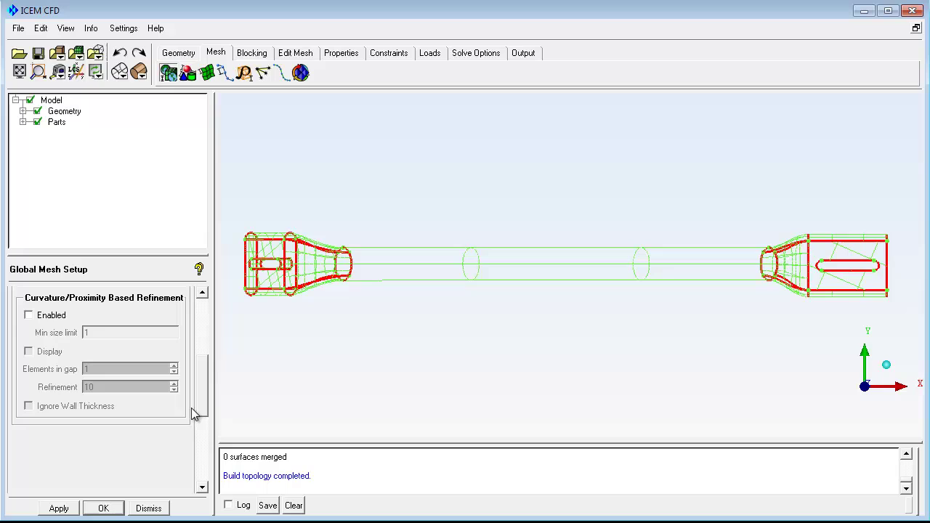
click(29, 316)
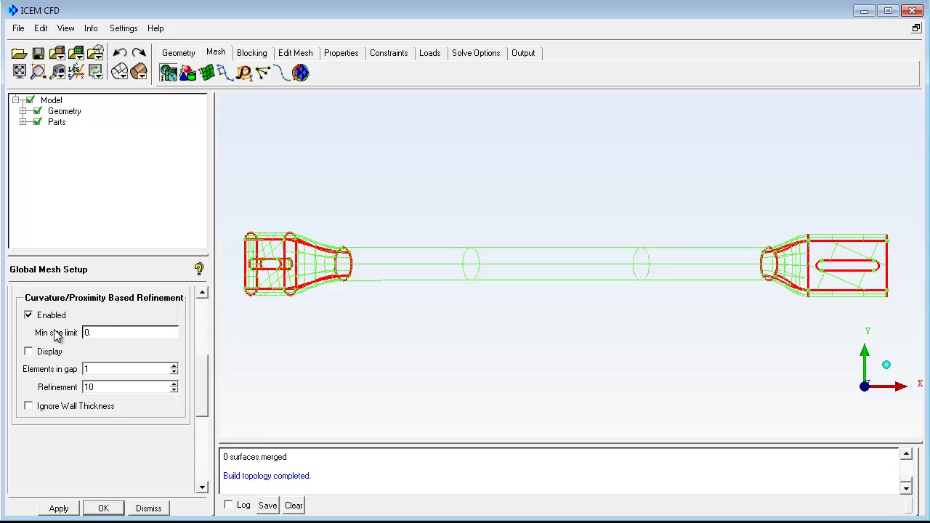
click(59, 508)
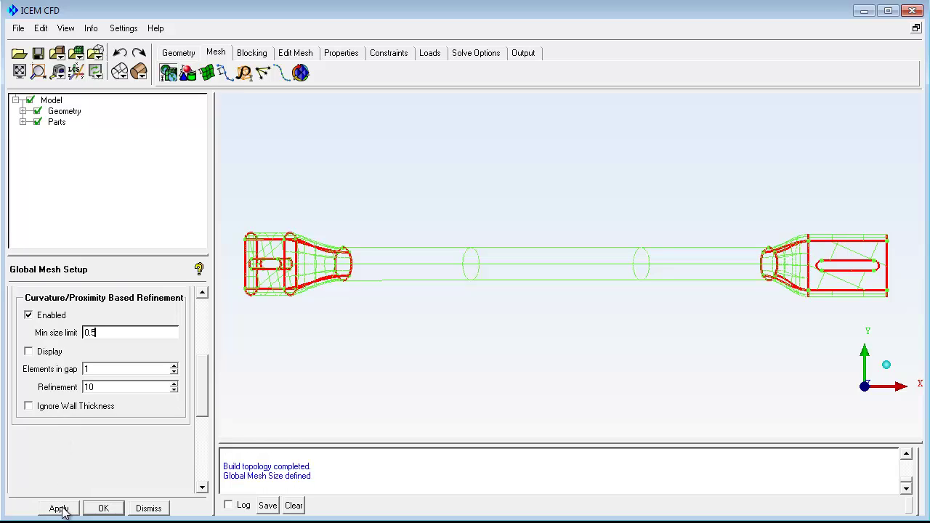
In Surface Mesh Setup, select all 27 bar surfaces and give them maximum size 2.
click(207, 74)
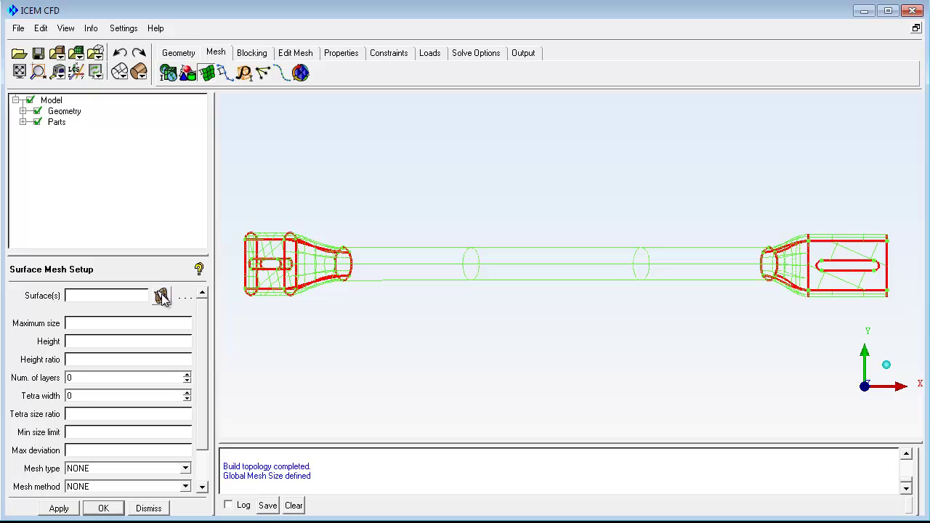
click(161, 297)
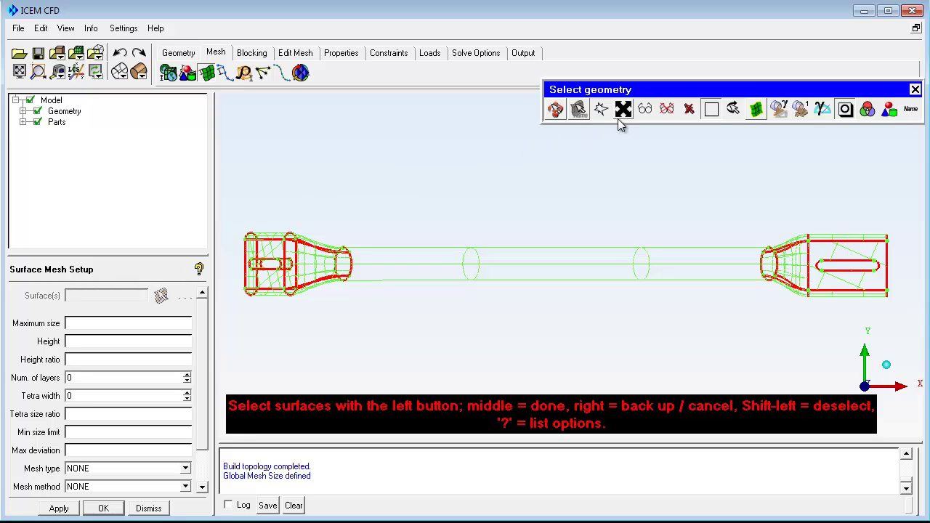
click(623, 109)
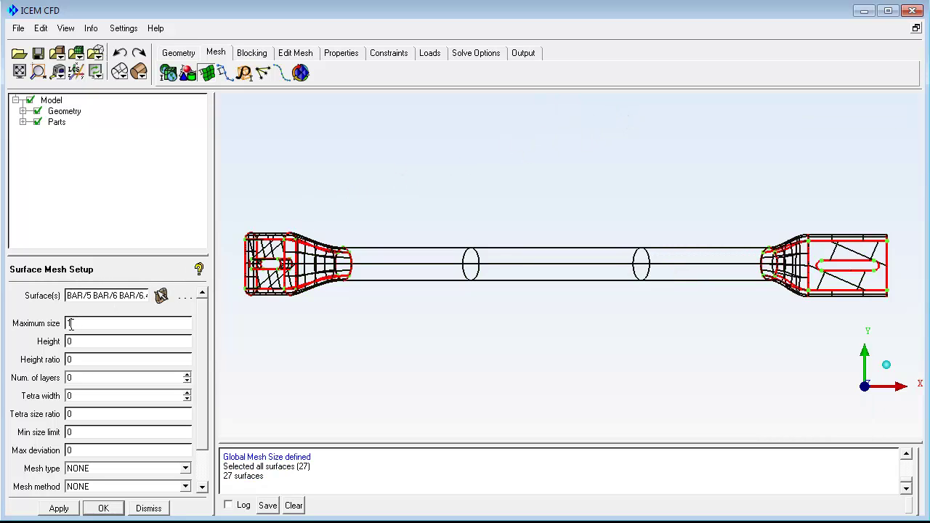
text(2)
click(59, 509)
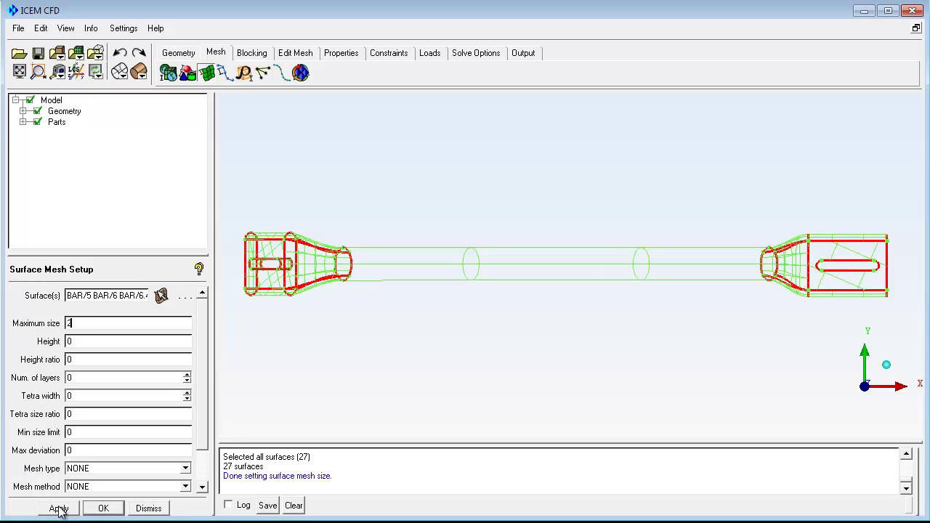
Compute the Tetra/Mixed Robust (Octree) volume mesh of the bar.
click(300, 72)
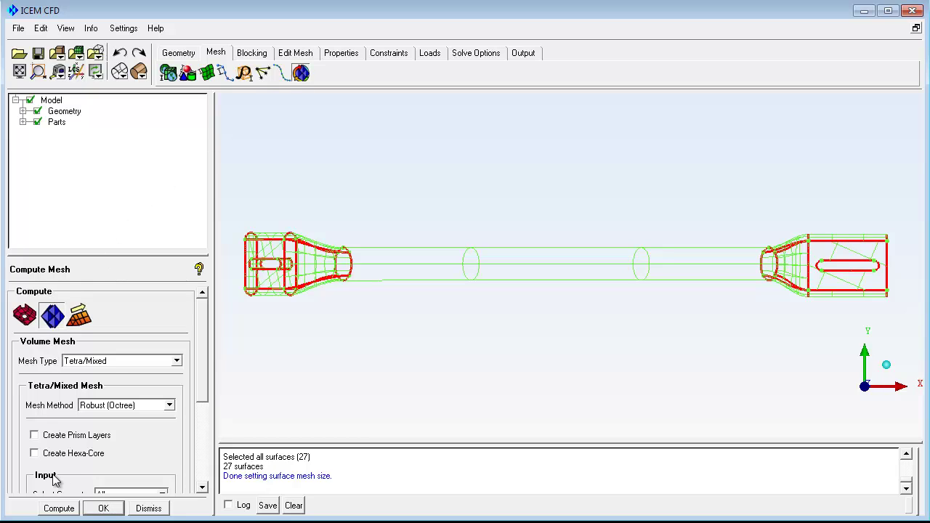
click(58, 508)
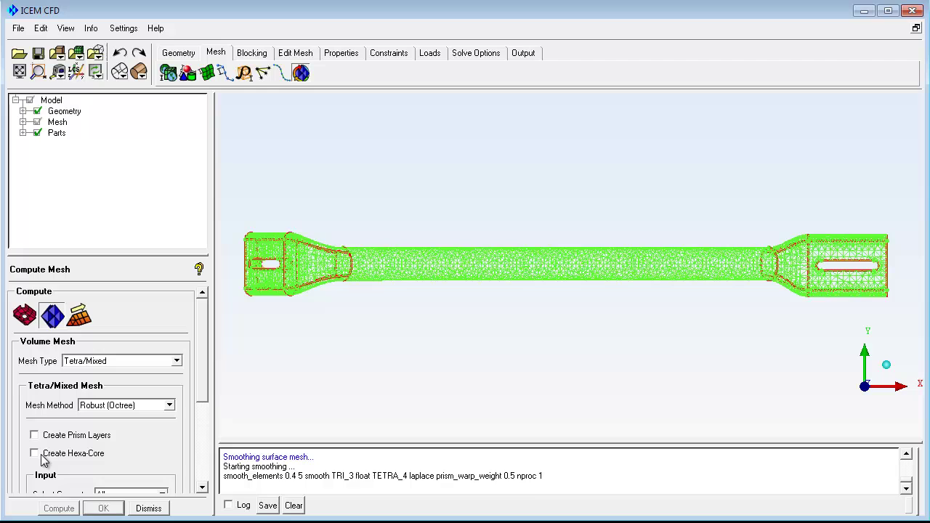
Hide the geometry and display the mesh shells as Solid & Wire.
click(37, 111)
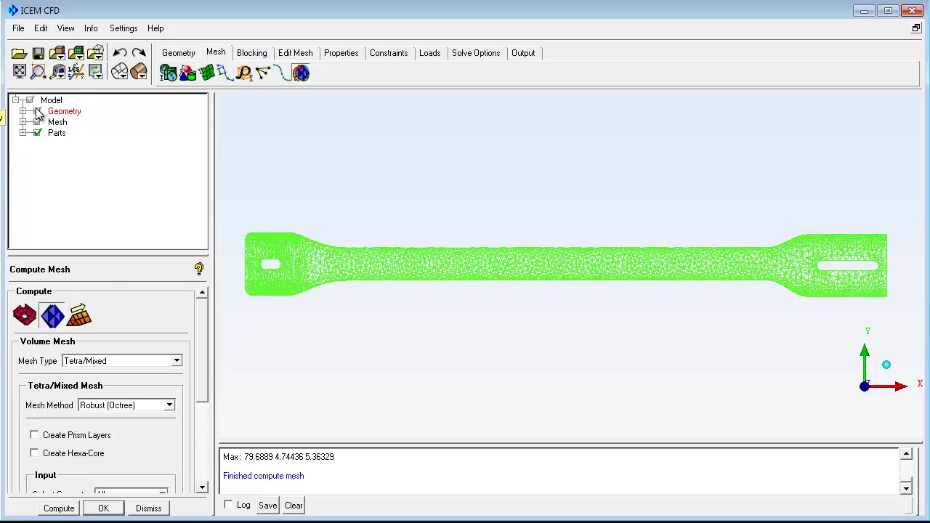
click(23, 122)
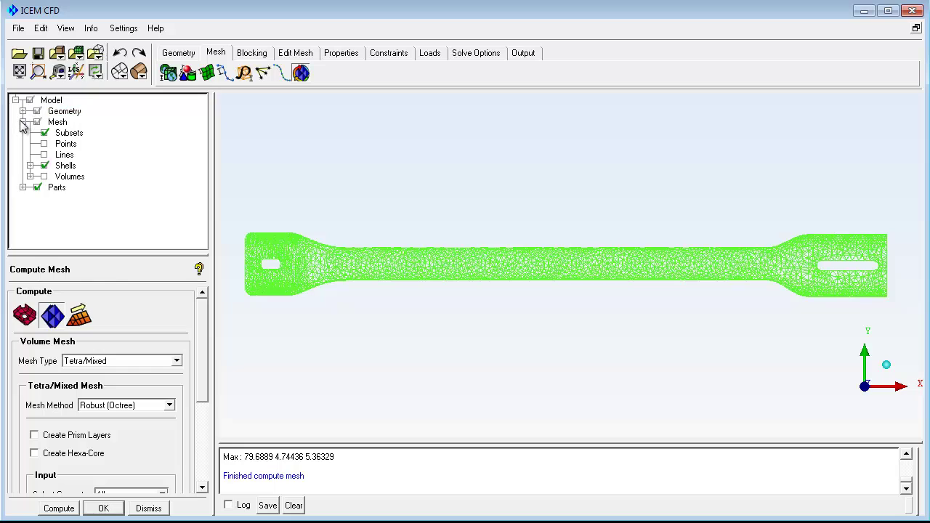
right_click(61, 167)
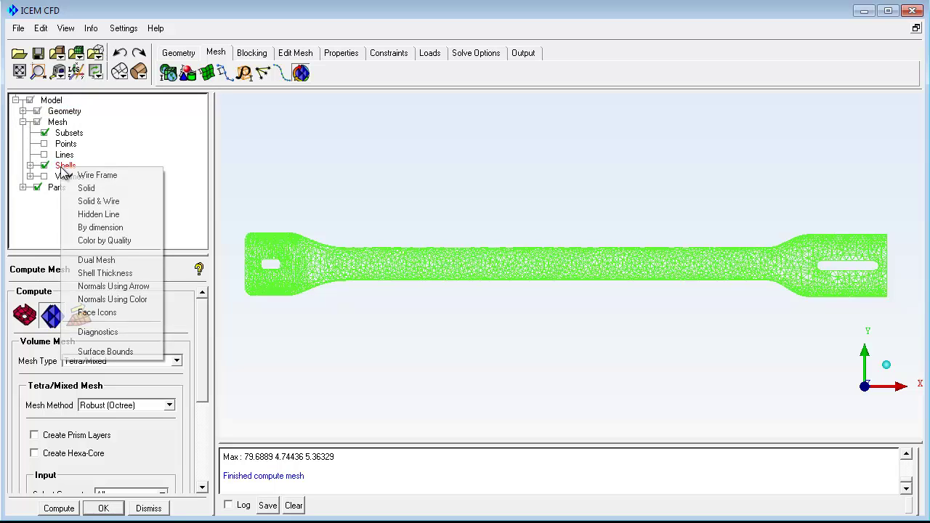
click(93, 201)
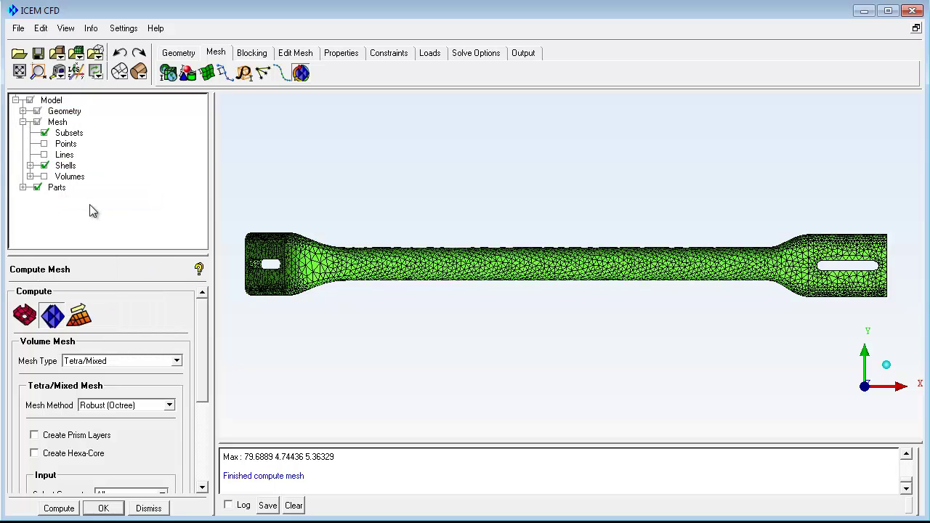
Color the shells by quality to check it, then return them to Solid & Wire.
right_click(73, 169)
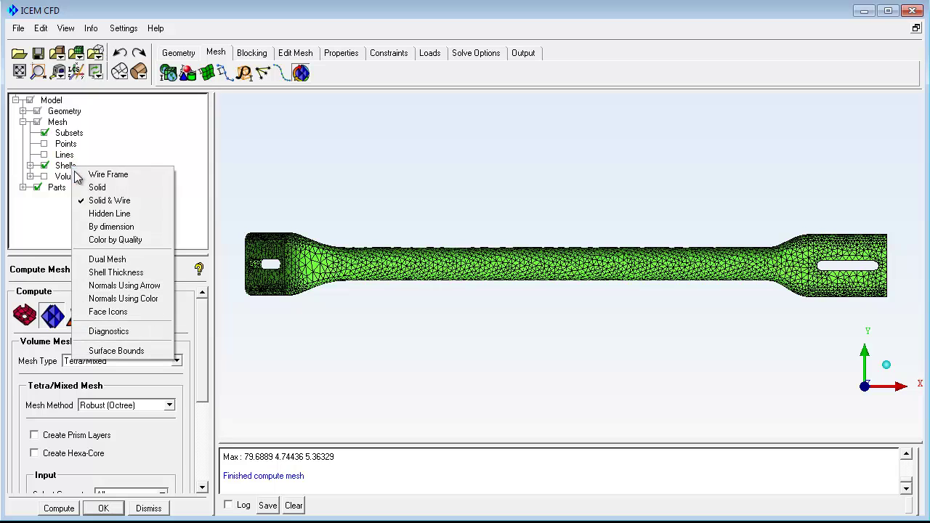
click(100, 241)
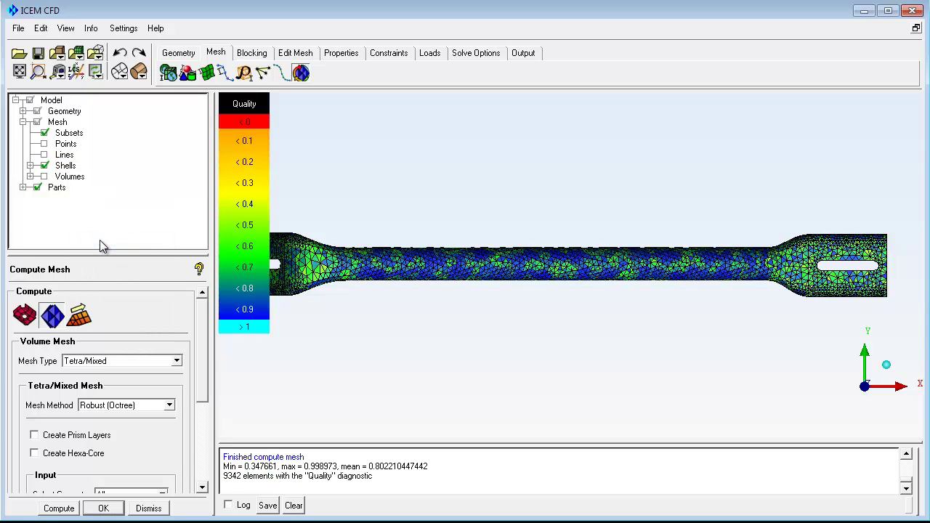
right_click(70, 167)
click(94, 196)
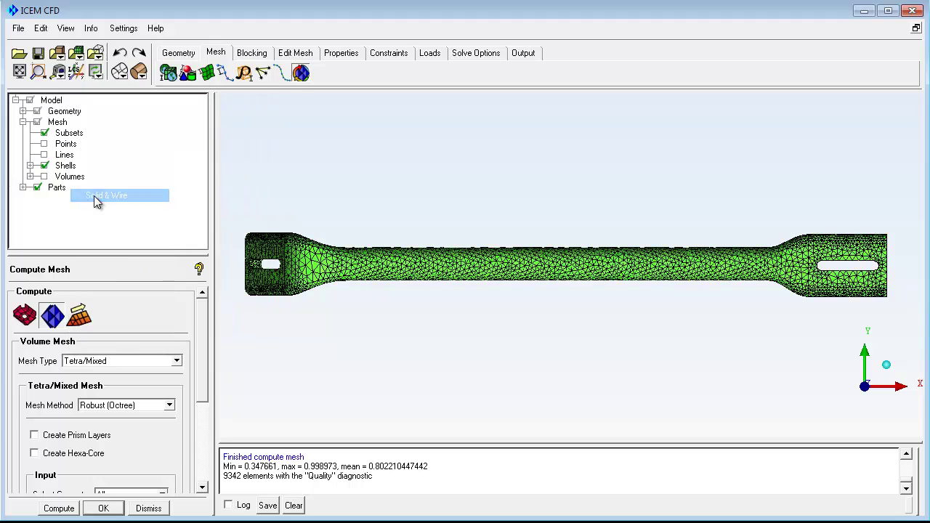
Rotate the meshed bar, box-zoom onto its slotted right end and switch to Edit Mesh.
drag(795, 374, 204, 267)
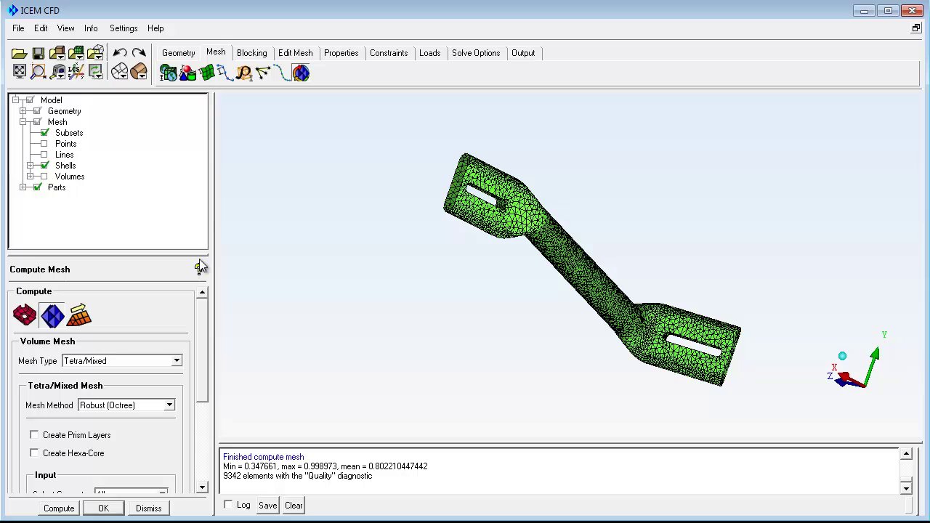
drag(537, 332, 460, 311)
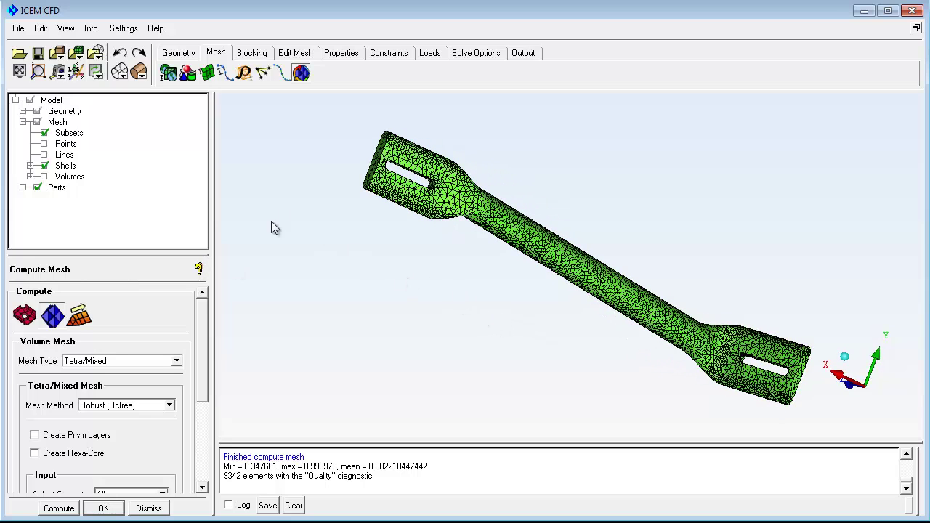
click(38, 70)
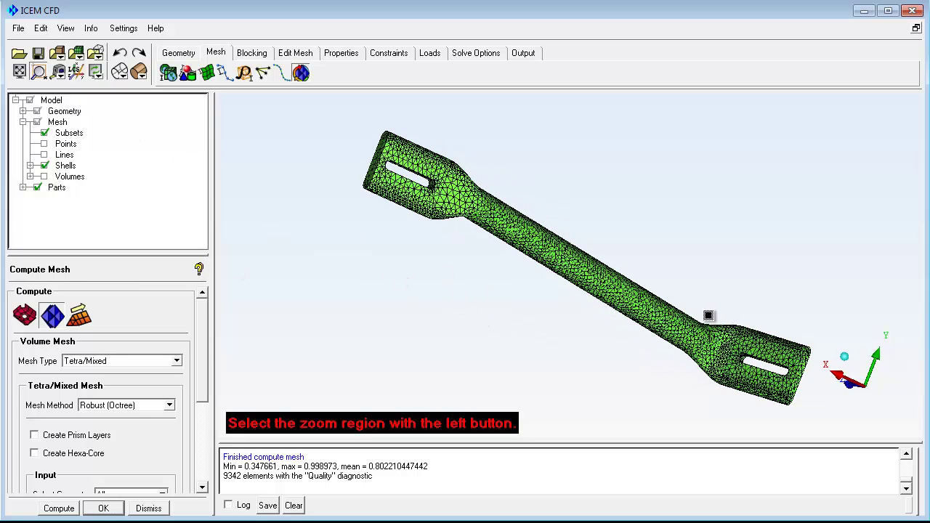
drag(696, 311, 828, 424)
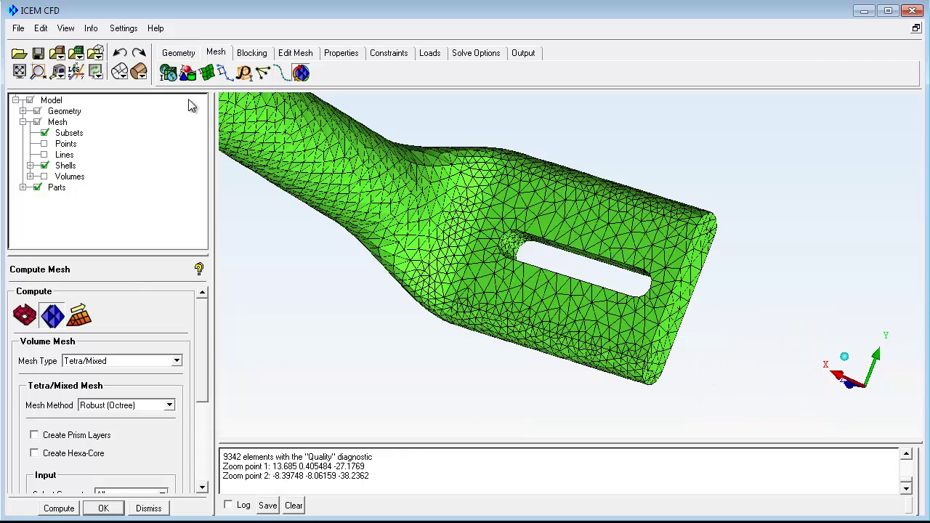
click(295, 53)
Compute the mesh quality histogram and highlight the four lowest quality bands (0.35–0.48).
click(224, 73)
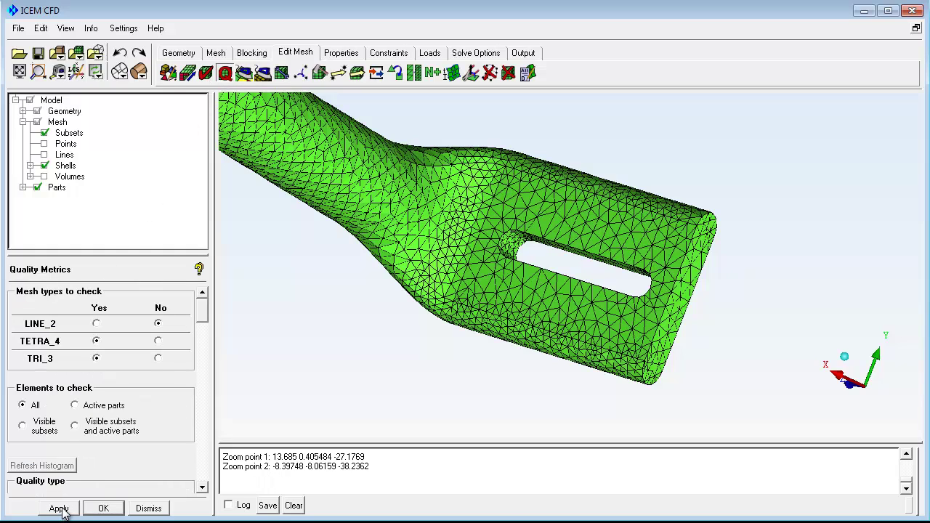
click(61, 509)
click(579, 492)
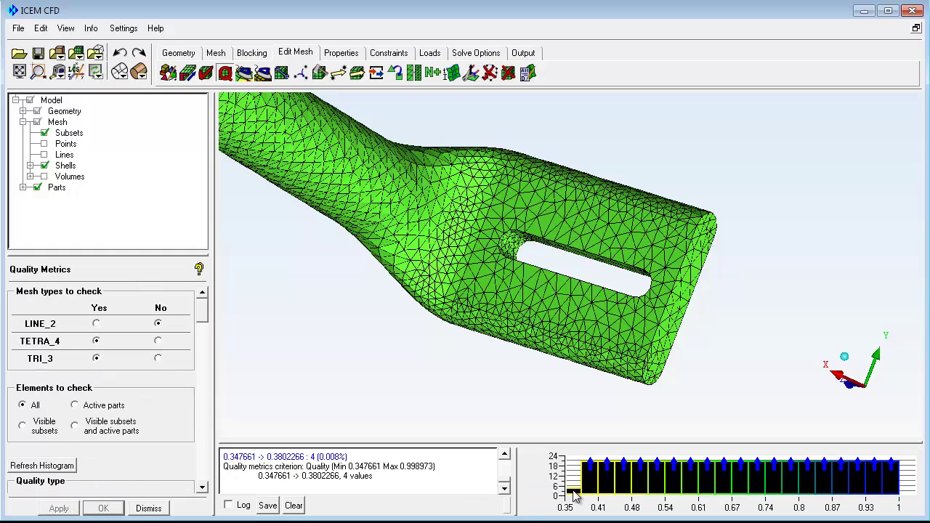
click(591, 491)
click(608, 492)
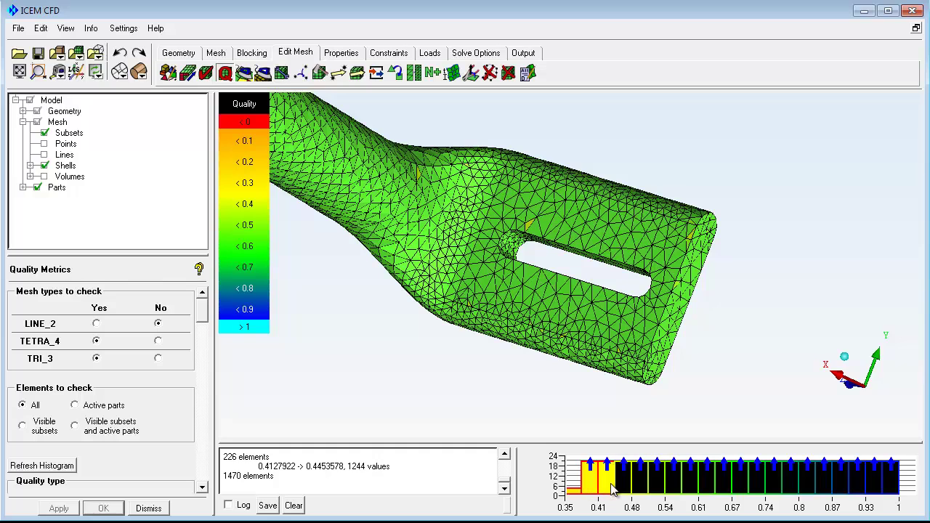
click(624, 489)
Clear the highlighted low-quality bands from the display again.
click(623, 489)
click(607, 491)
click(591, 491)
click(578, 492)
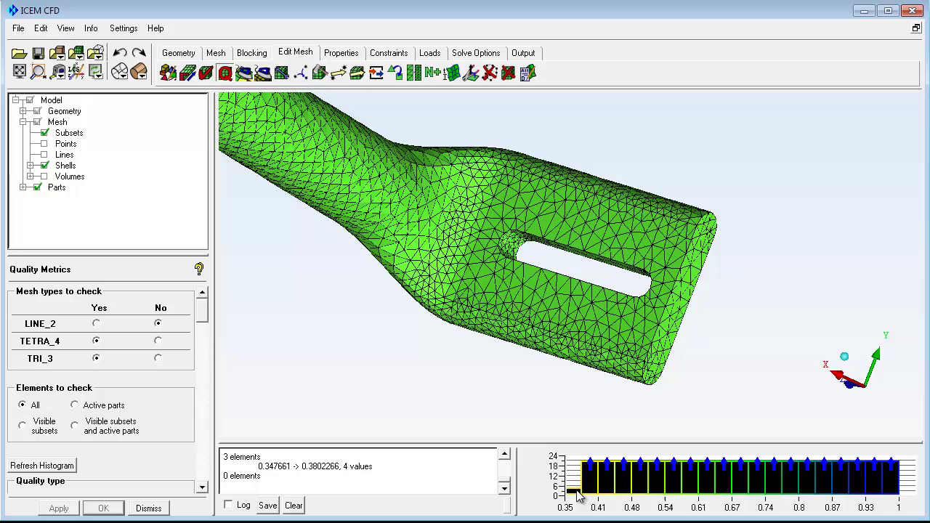
Create a new material property named STEEL.
click(345, 53)
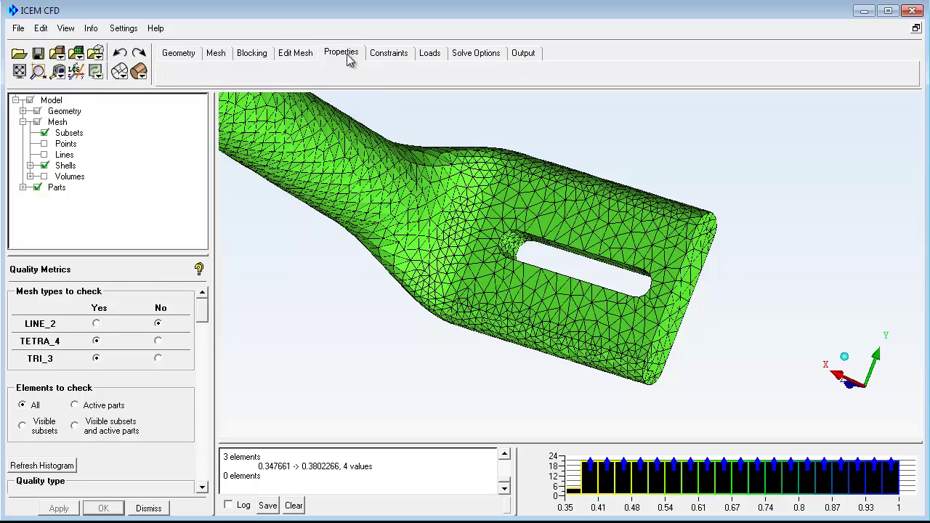
click(206, 74)
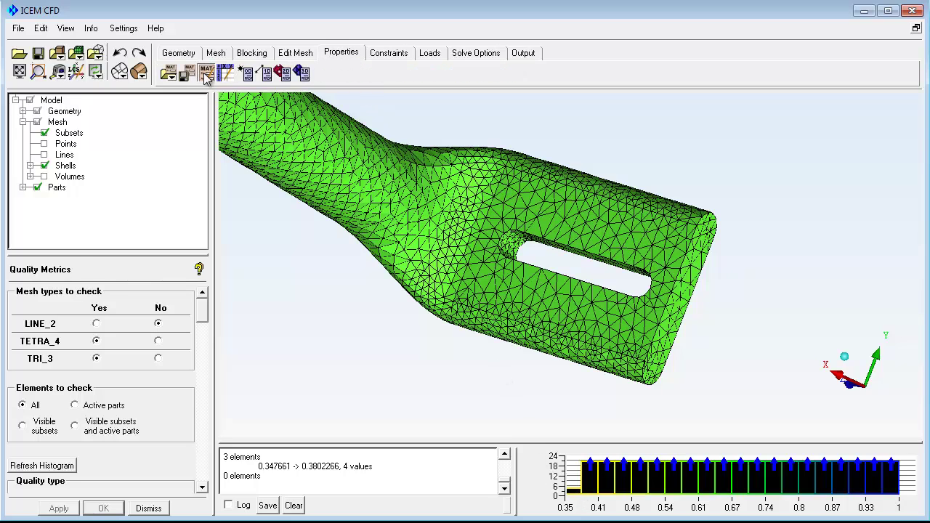
drag(91, 295, 24, 291)
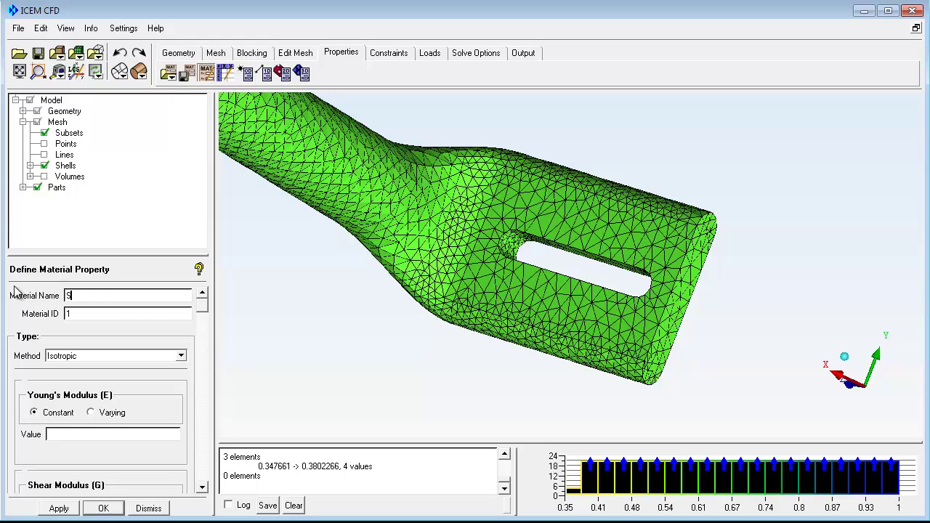
text(STEEL)
Enter Young's modulus 2070, Poisson's ratio 0.28 and mass density 7.8e-9 for STEEL.
click(81, 433)
text(207000)
click(204, 449)
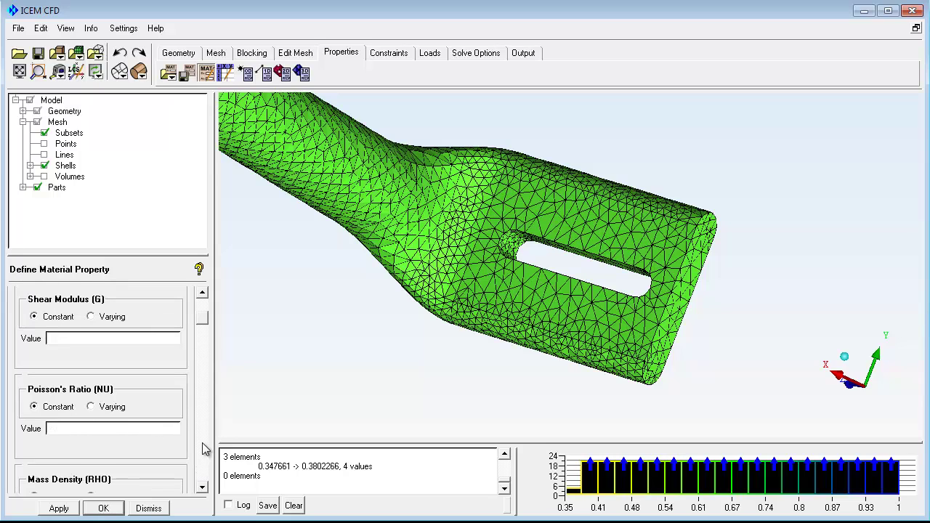
click(85, 427)
text(0.28)
drag(204, 322, 205, 329)
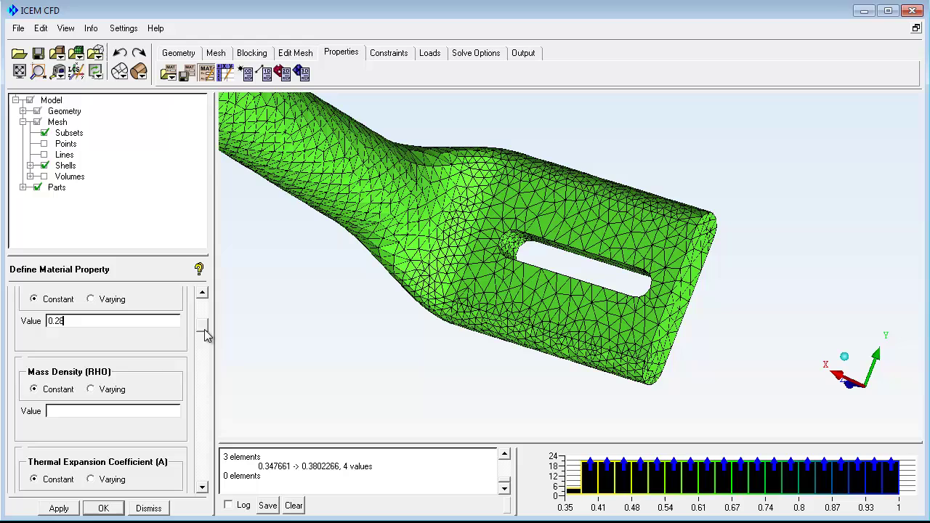
click(98, 410)
text(7.8e-9)
Save STEEL and assign it to part CREATED_MATERIAL_2 as a 3D element property, PID 1.
click(61, 509)
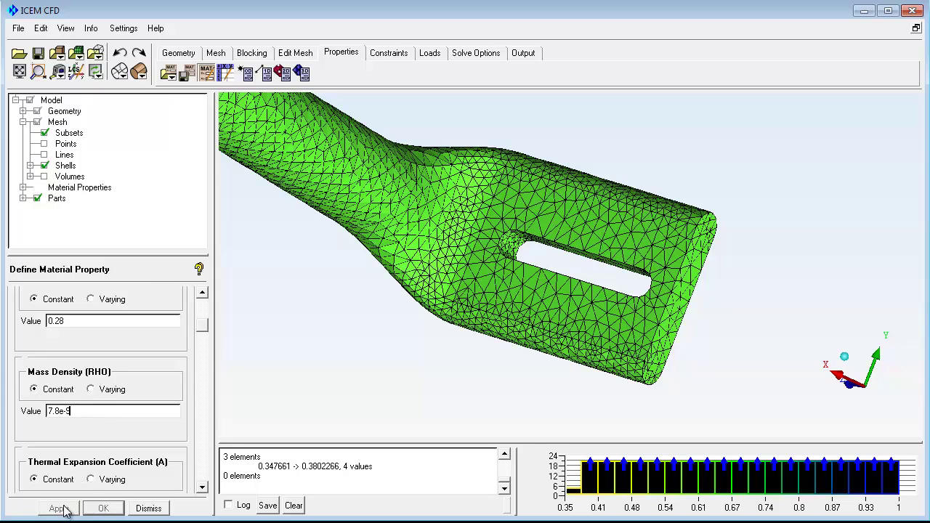
click(301, 72)
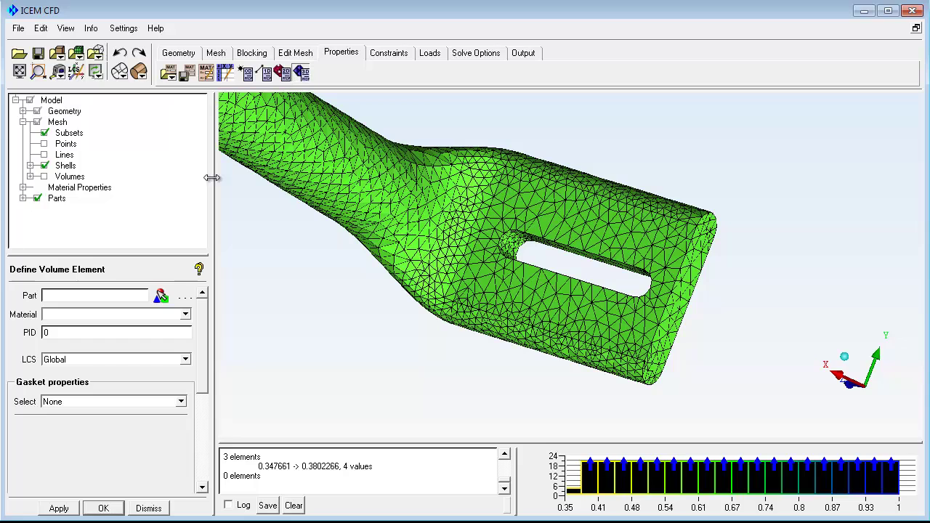
click(161, 295)
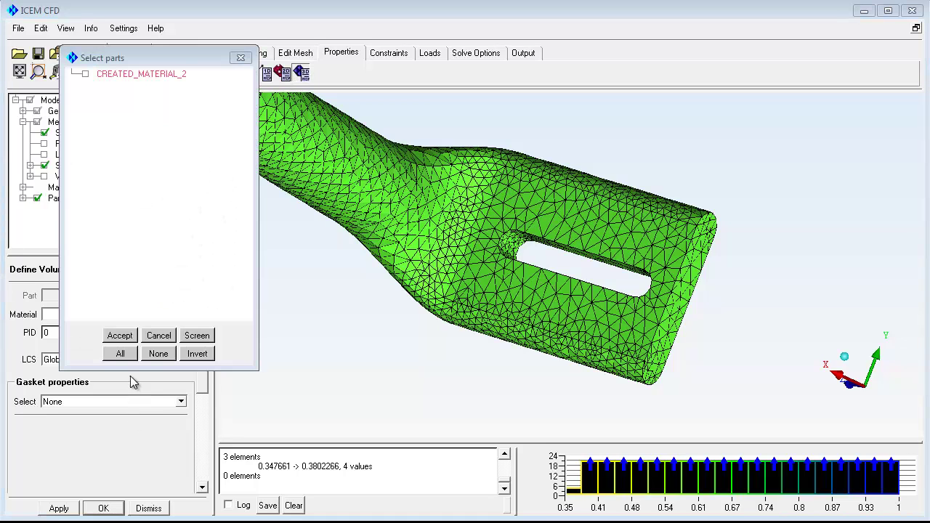
click(85, 74)
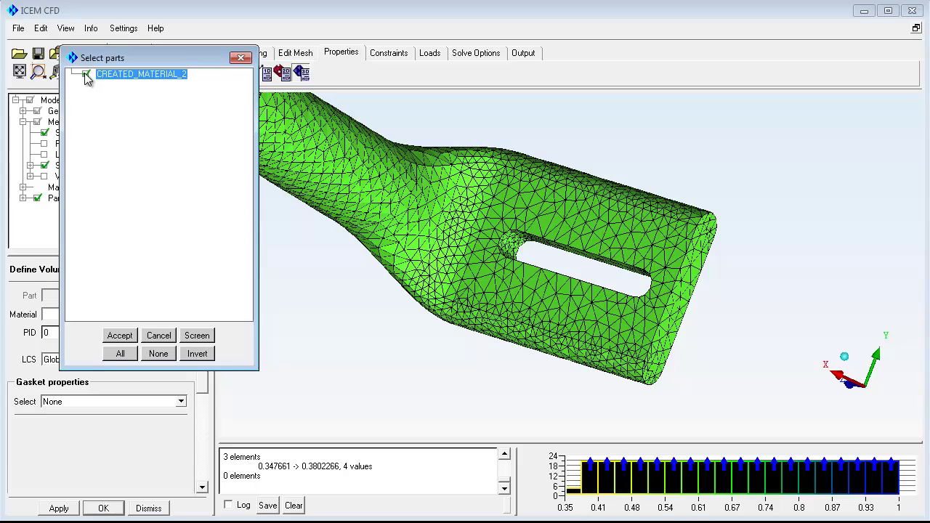
click(121, 335)
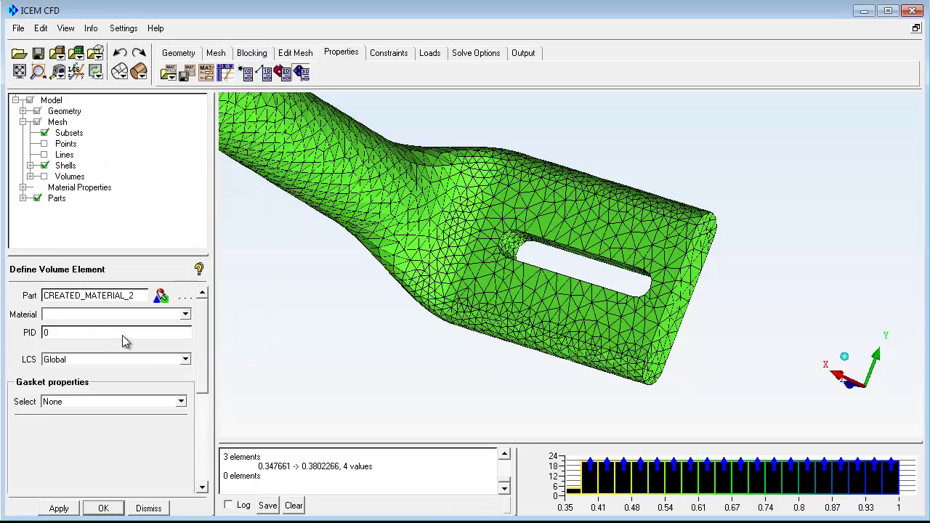
click(186, 315)
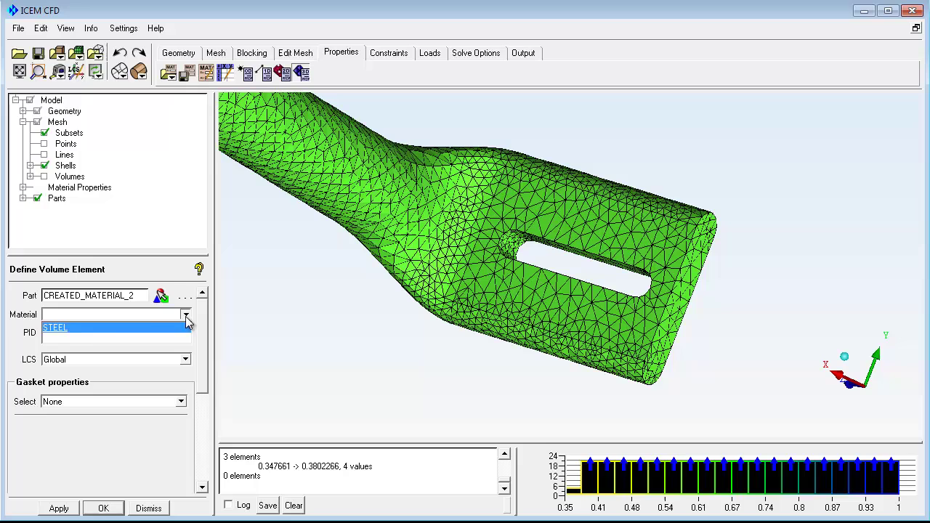
click(55, 327)
key(Tab)
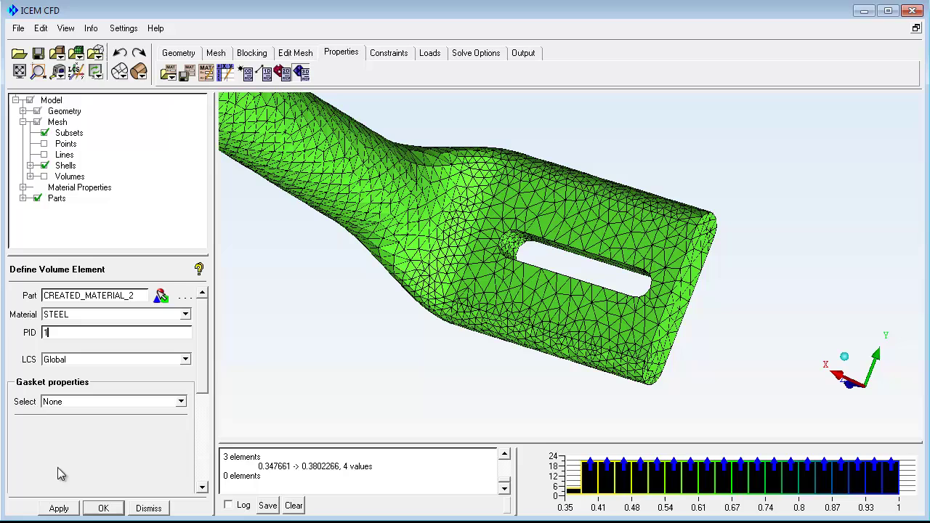
click(60, 510)
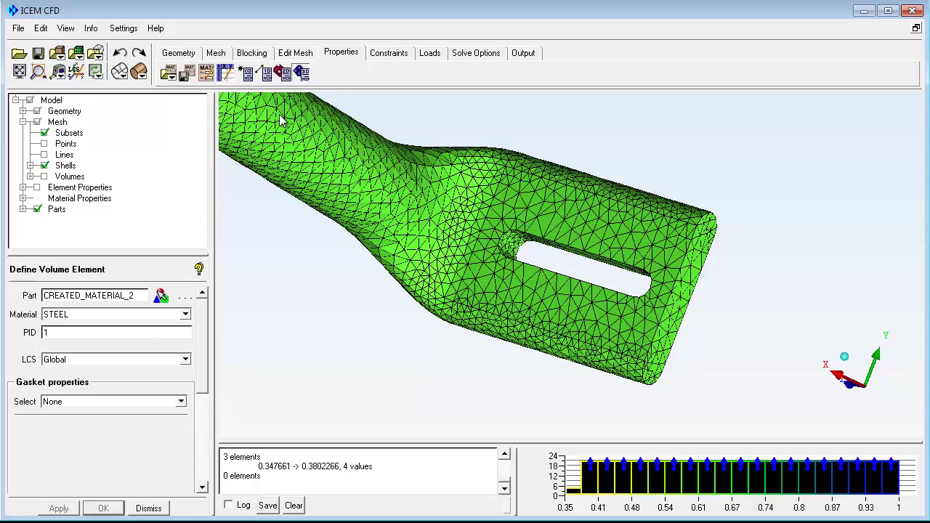
Start a displacement constraint named CNST1 applied to surfaces.
click(388, 55)
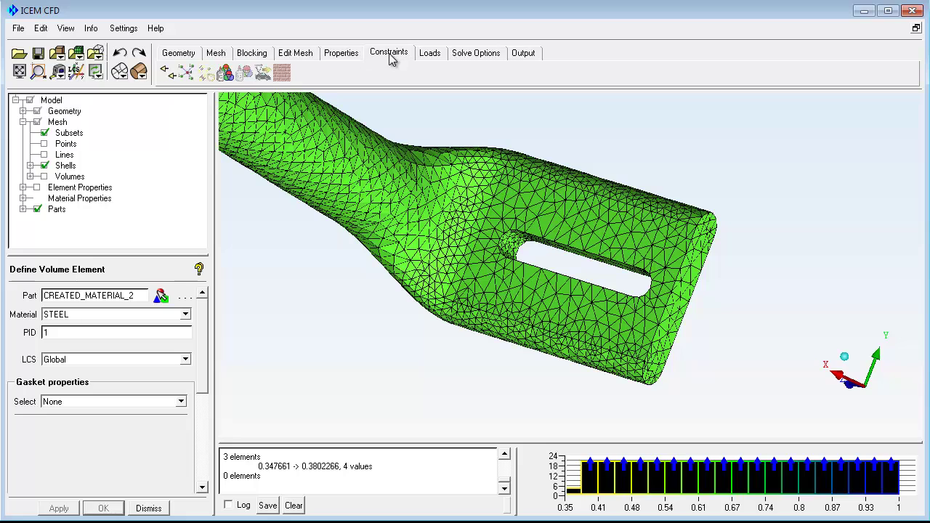
click(166, 71)
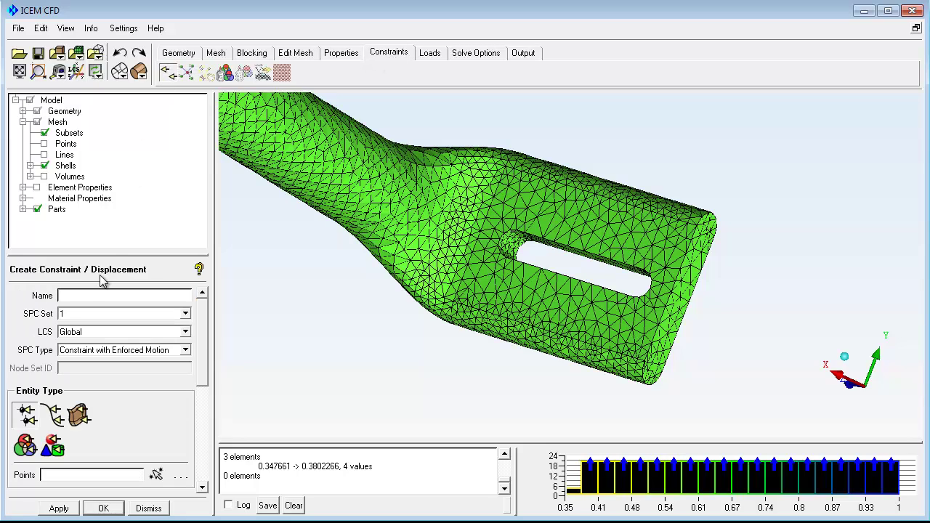
click(84, 295)
text(CNST1)
click(78, 415)
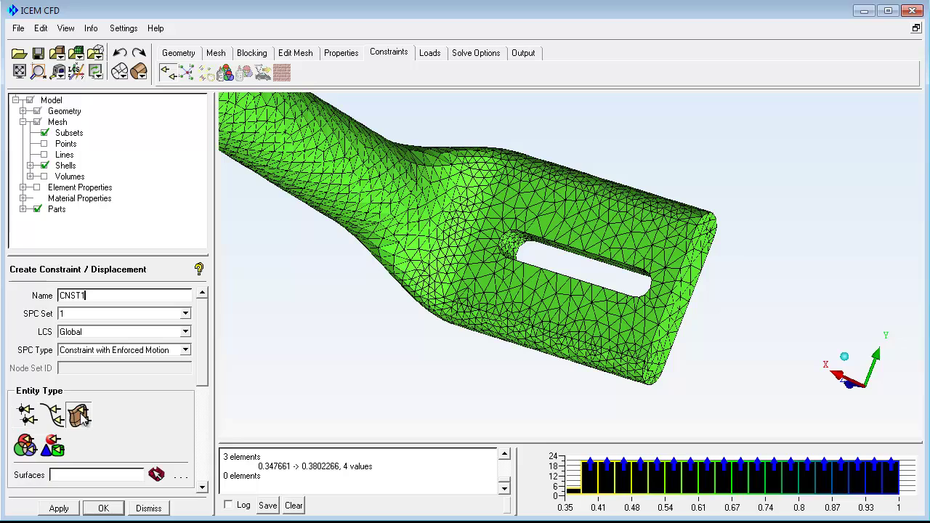
Hide the mesh, show the bar surfaces, and select the four slot surfaces.
click(36, 122)
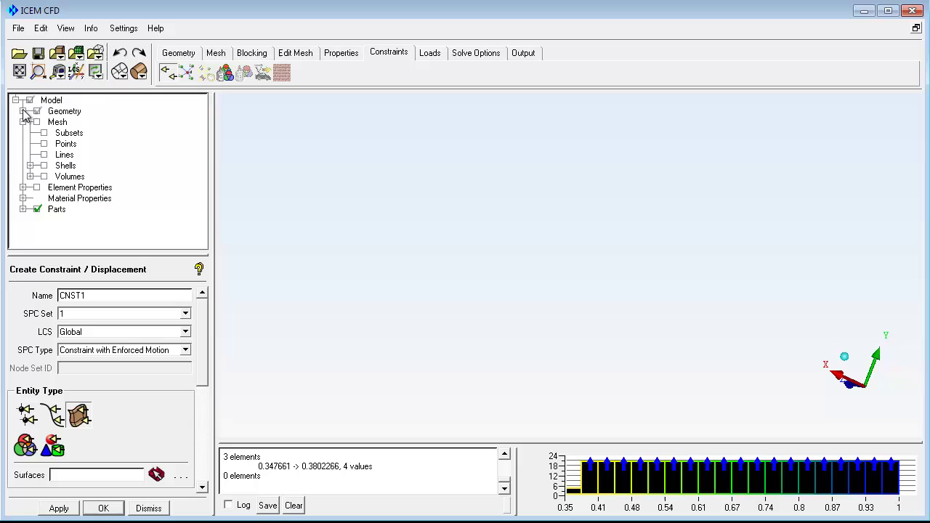
click(24, 112)
click(44, 155)
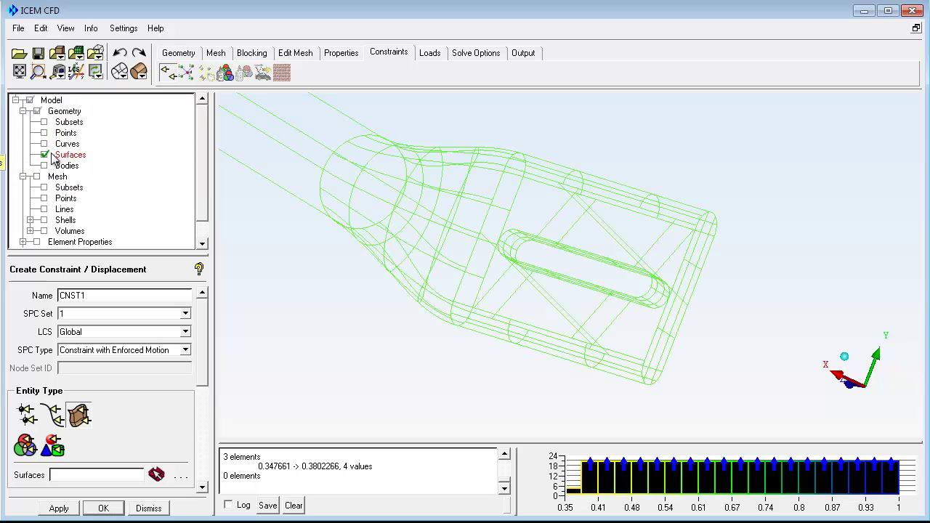
click(156, 474)
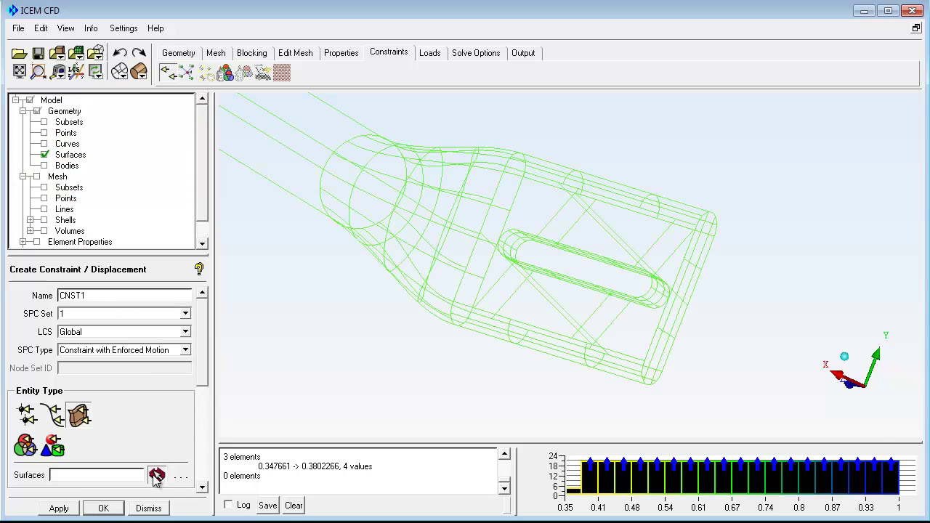
click(514, 240)
click(584, 253)
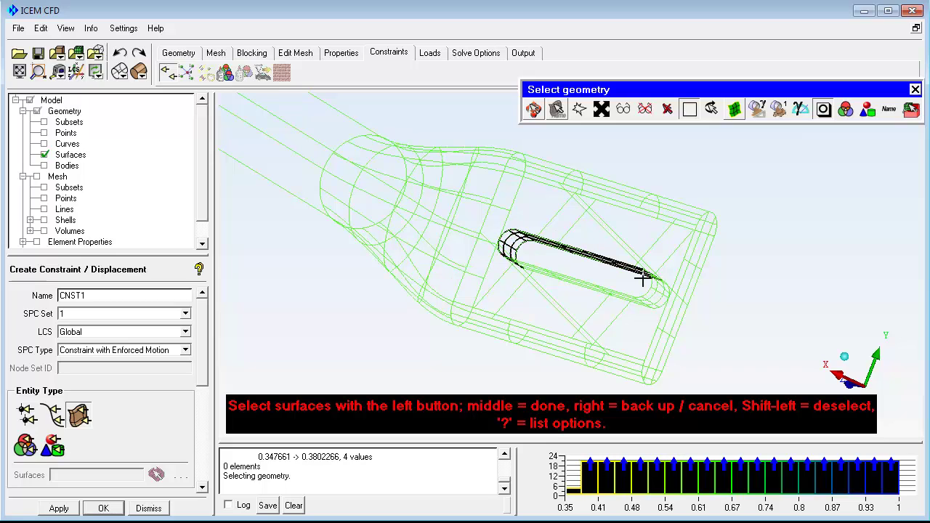
click(656, 296)
click(579, 283)
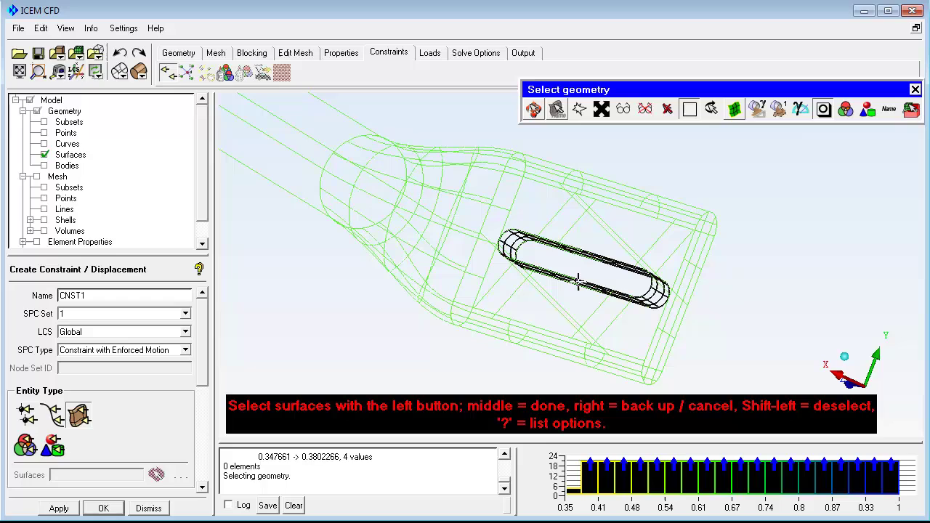
middle_click(581, 286)
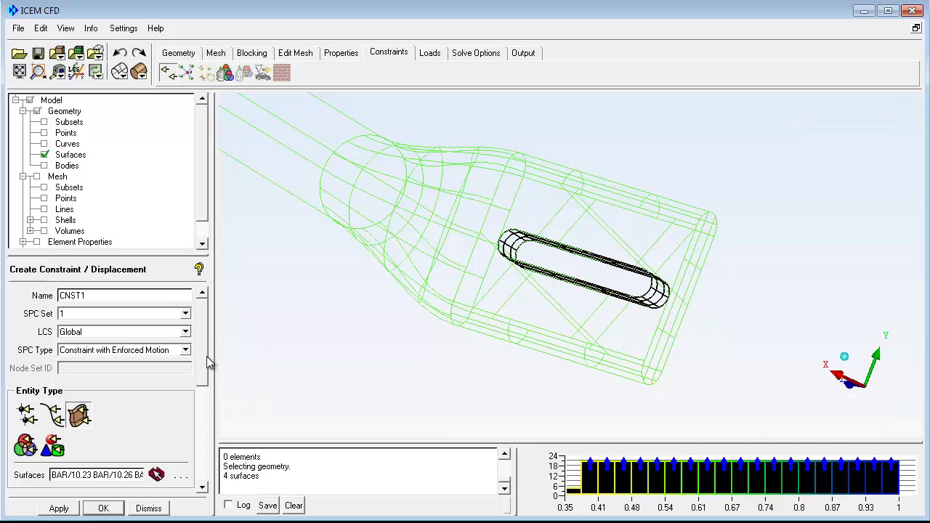
Fix UX, UY, UZ and ROTX, ROTY, ROTZ at 0 and create the constraint.
scroll(76, 380, down, 5)
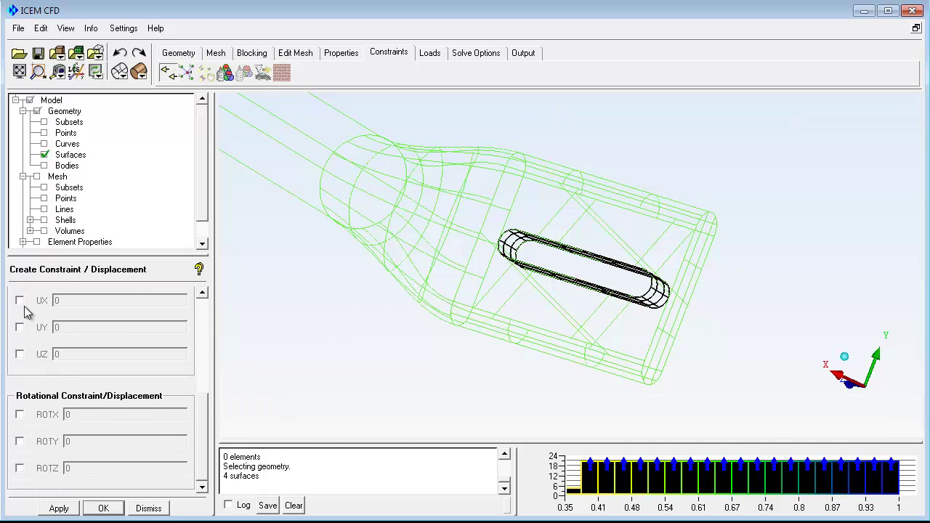
click(19, 302)
click(20, 327)
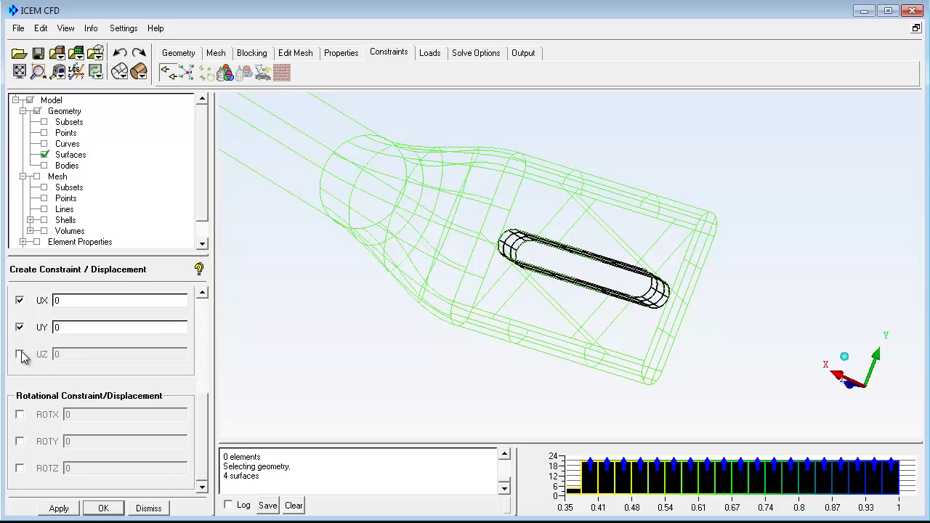
click(20, 354)
click(20, 414)
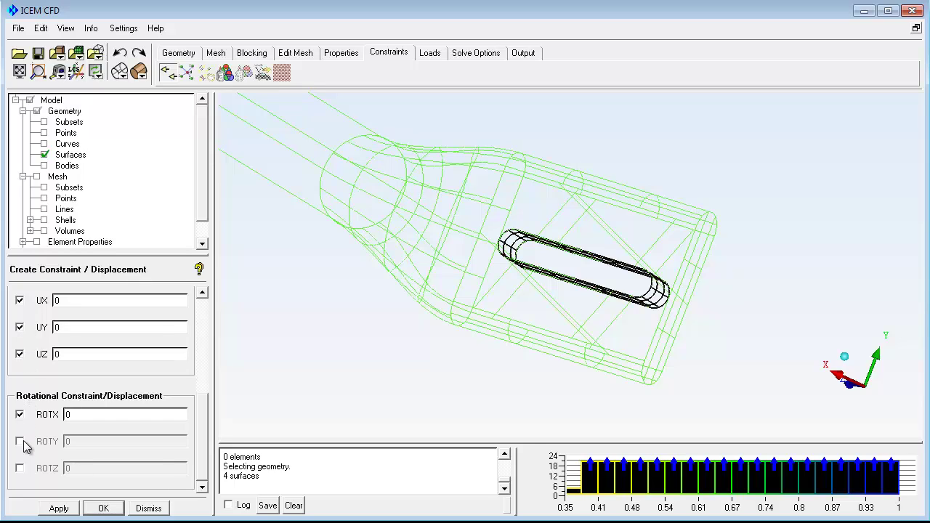
click(20, 441)
click(19, 469)
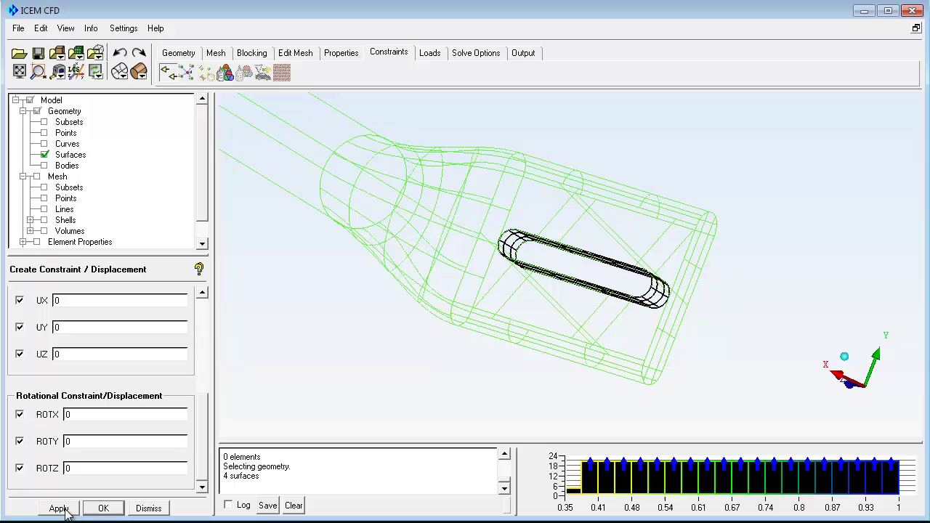
click(61, 509)
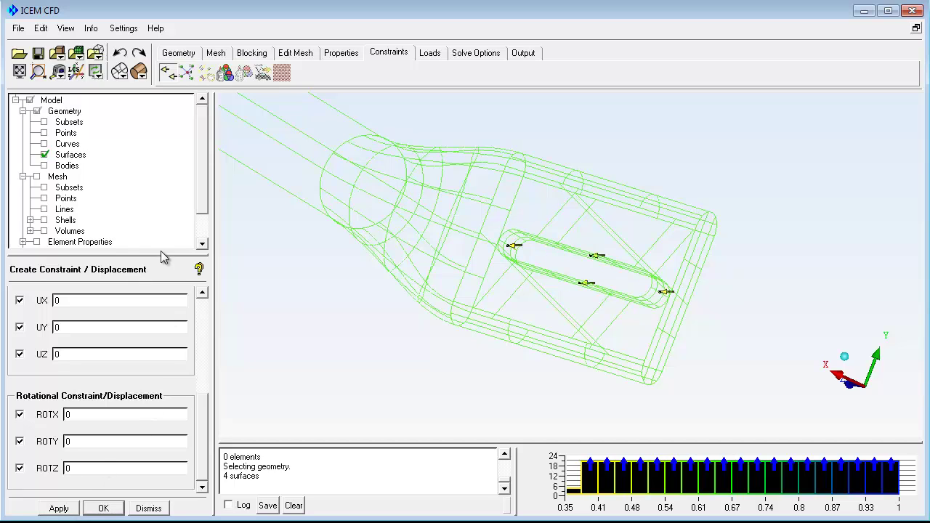
Fit the model and zoom in on the bar's opposite end.
click(18, 70)
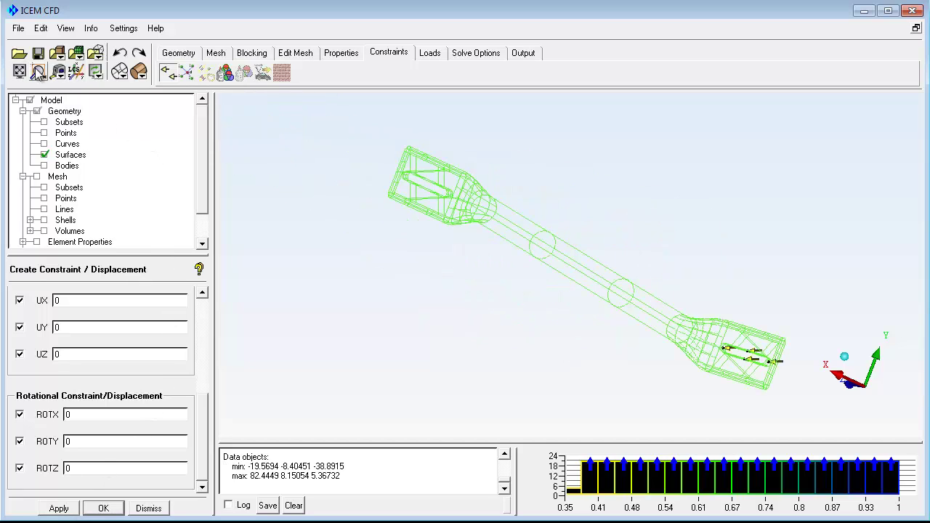
click(38, 71)
drag(348, 138, 500, 230)
Create a uniform force named FORCE with FZ = 1 on the bar's flat end surface BAR/6.
click(428, 55)
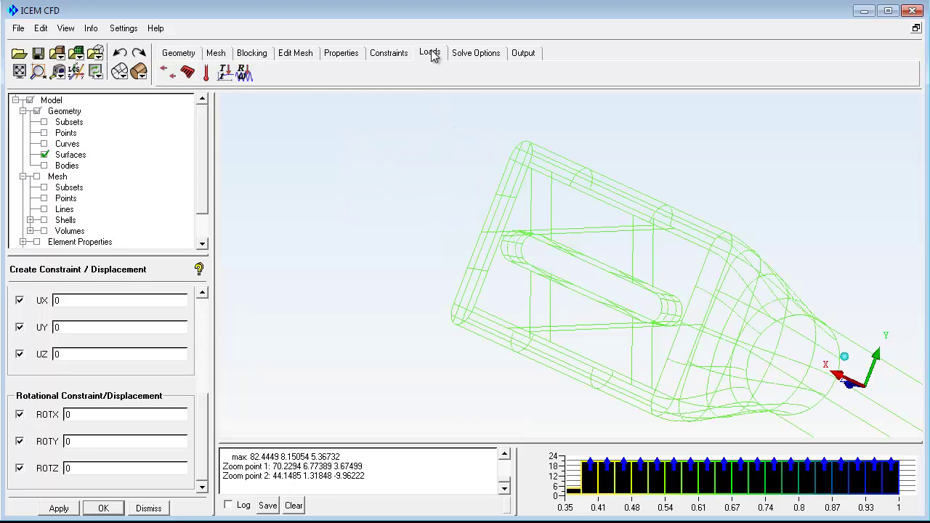
click(168, 72)
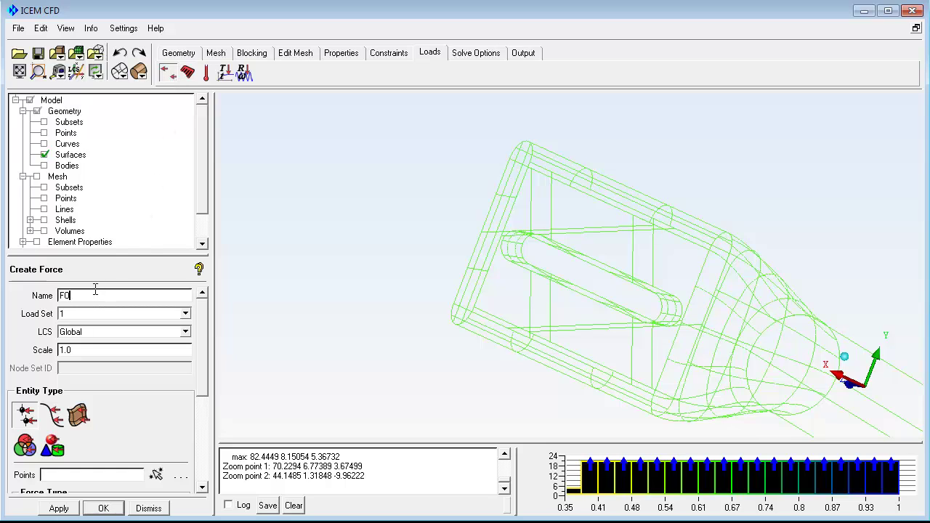
text(CE)
click(78, 414)
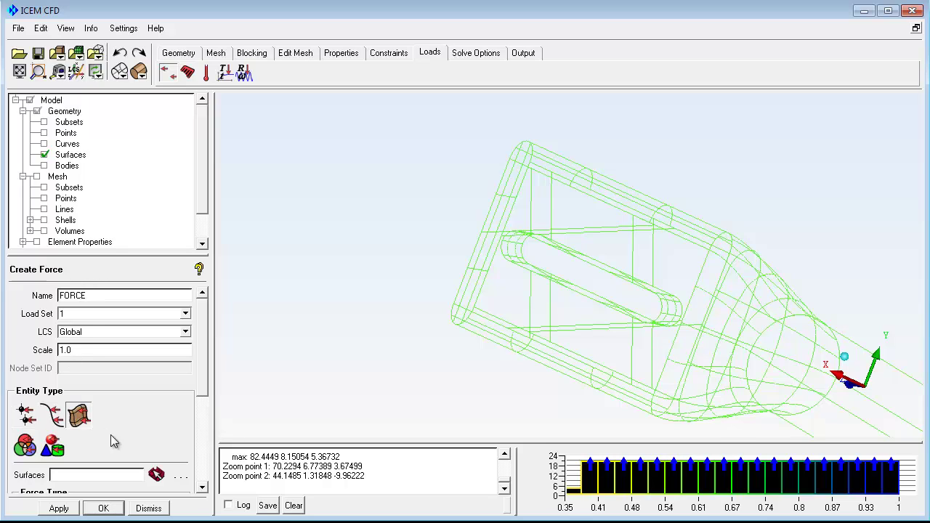
click(157, 474)
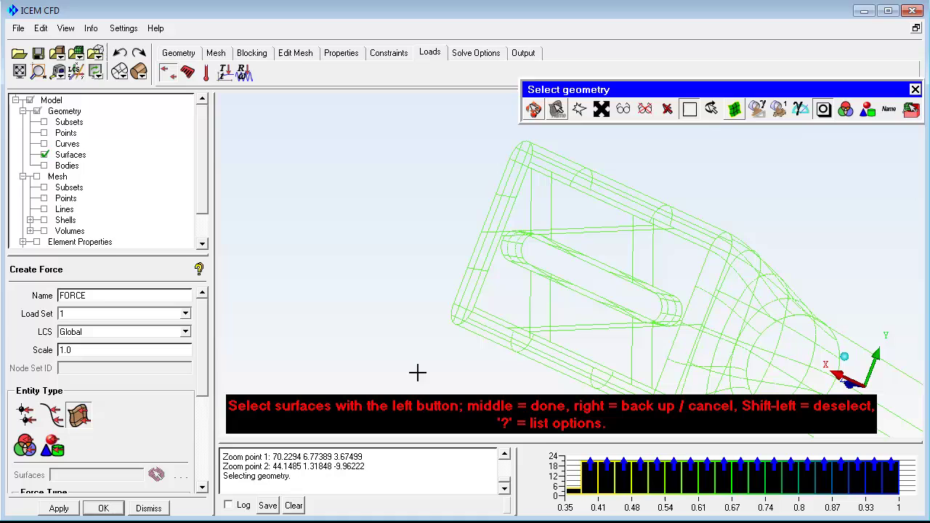
click(531, 296)
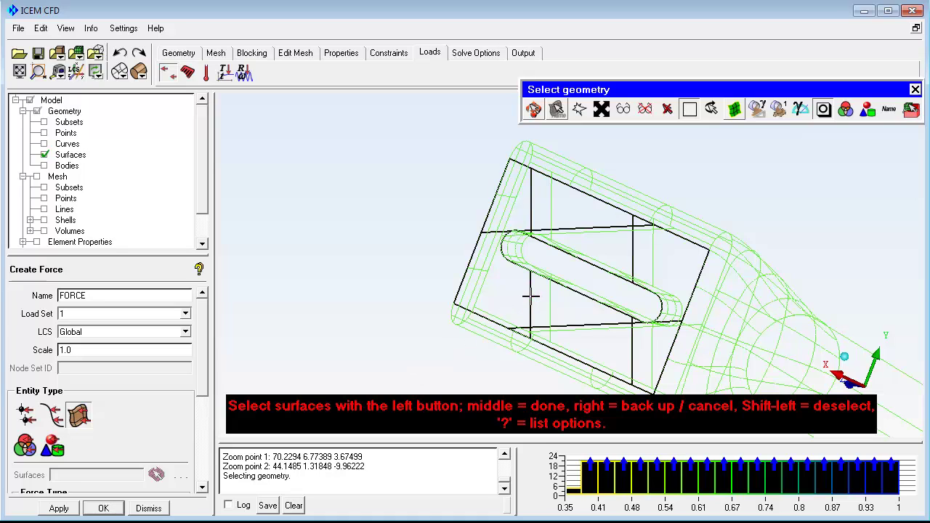
middle_click(532, 303)
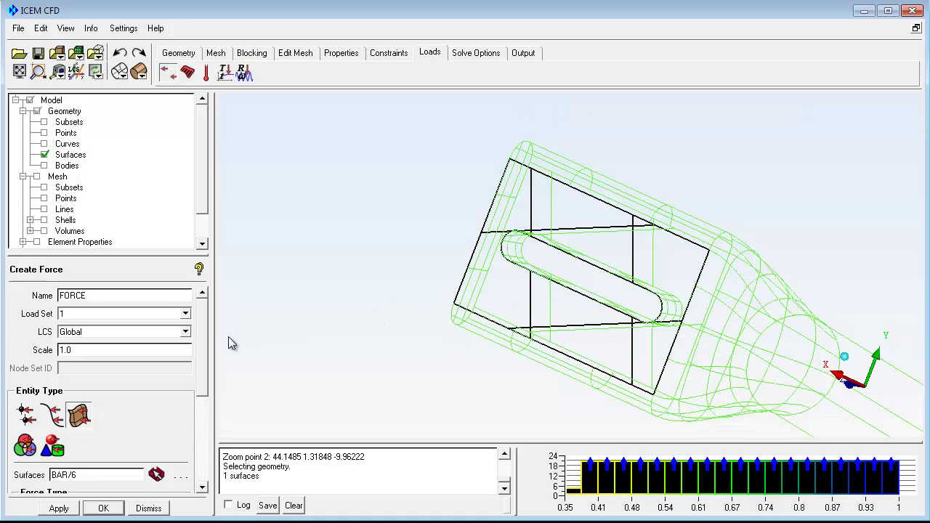
drag(204, 346, 202, 444)
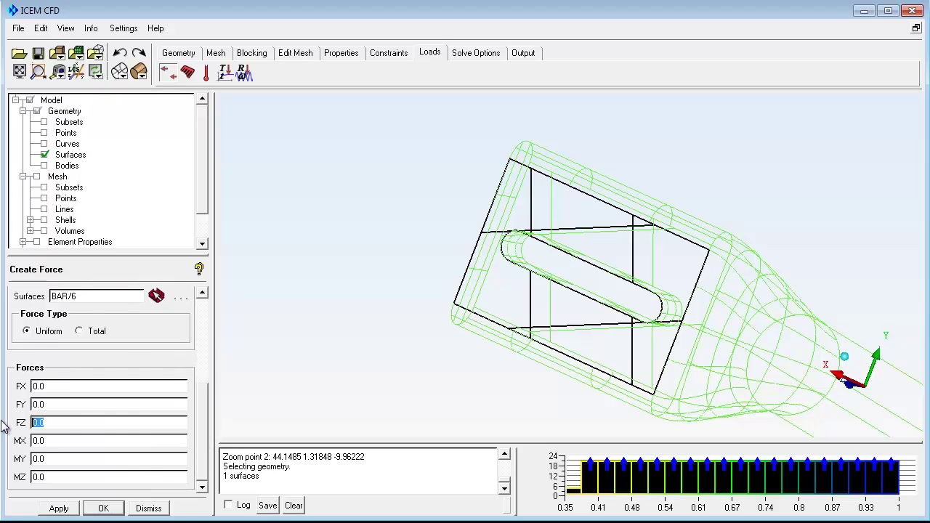
text(1)
click(59, 509)
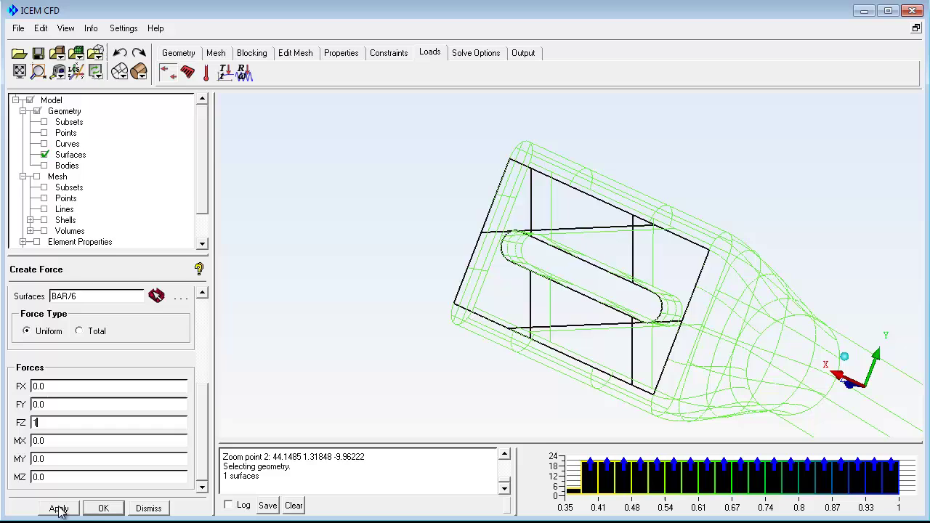
Fit the model in view and rotate it to show both ends of the bar.
key(ctrl+f)
drag(315, 235, 343, 239)
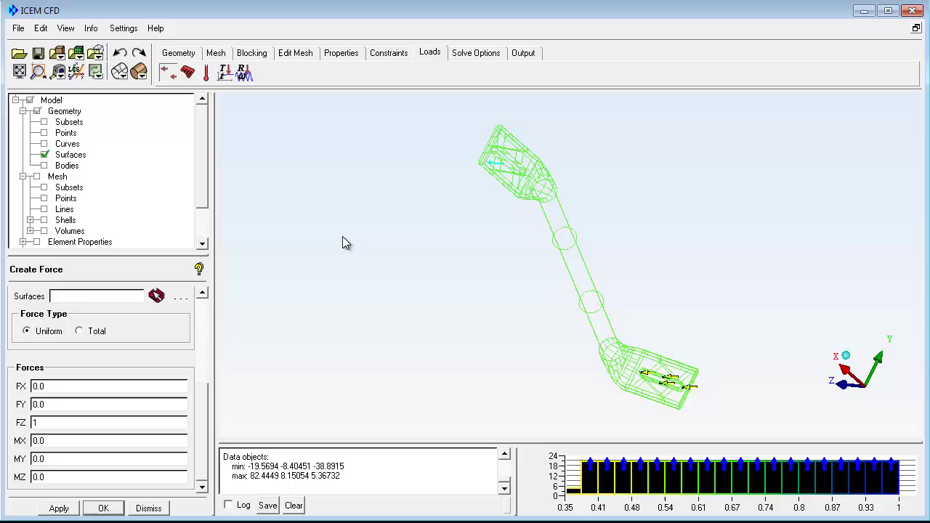
click(472, 53)
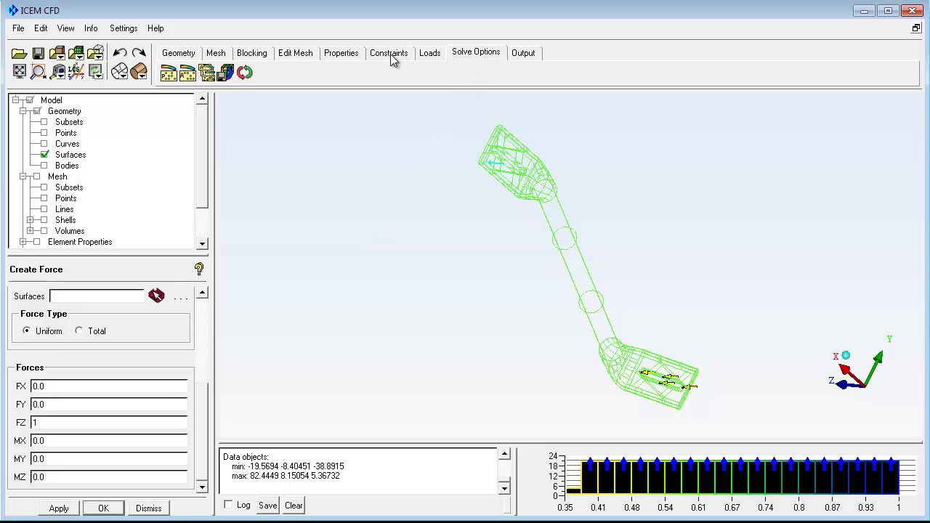
Set the analysis type to Static, keeping the ANSYS method and Structural category.
click(188, 73)
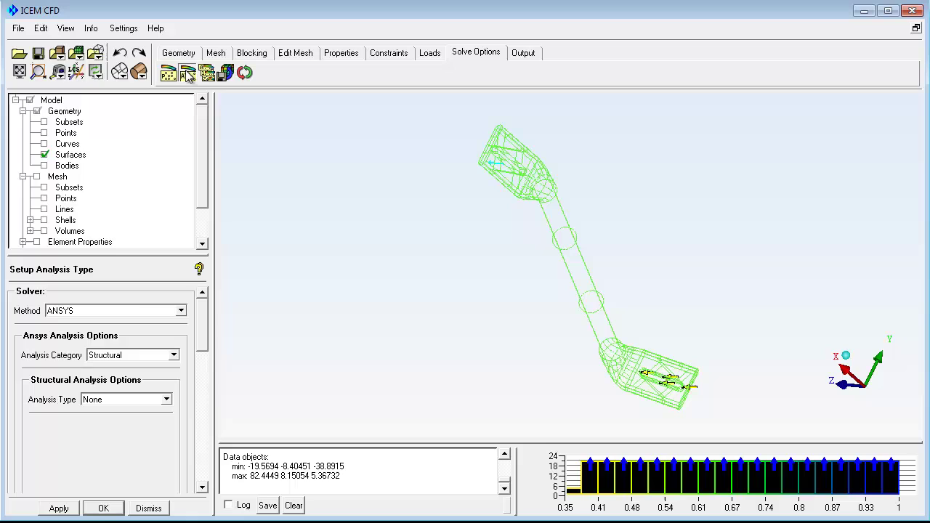
click(167, 399)
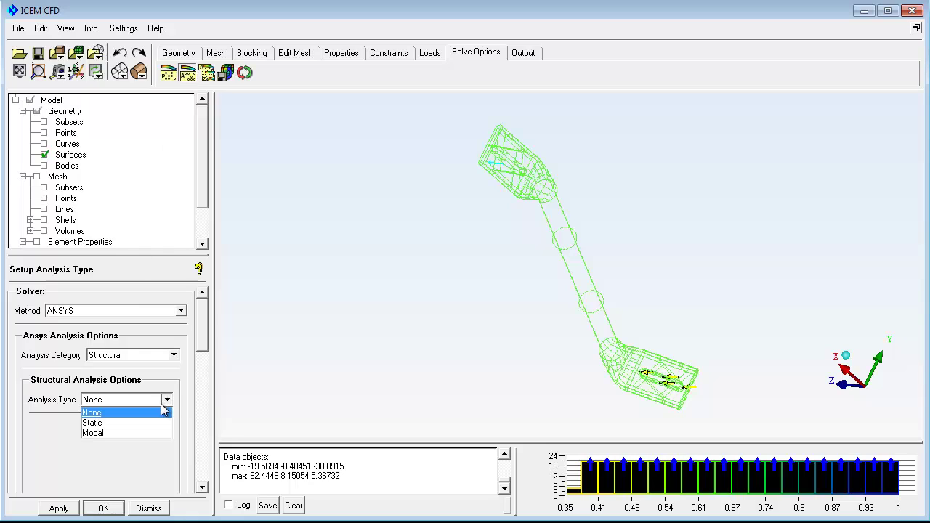
click(120, 424)
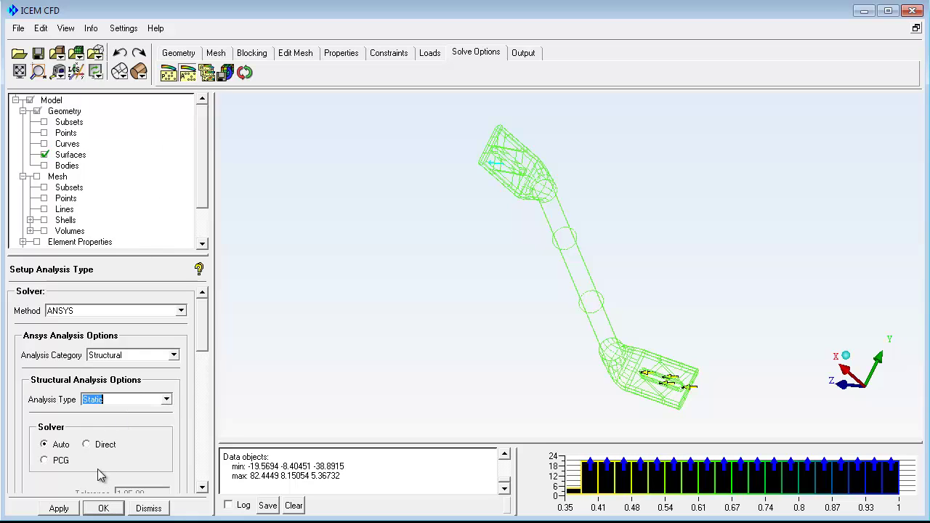
click(69, 511)
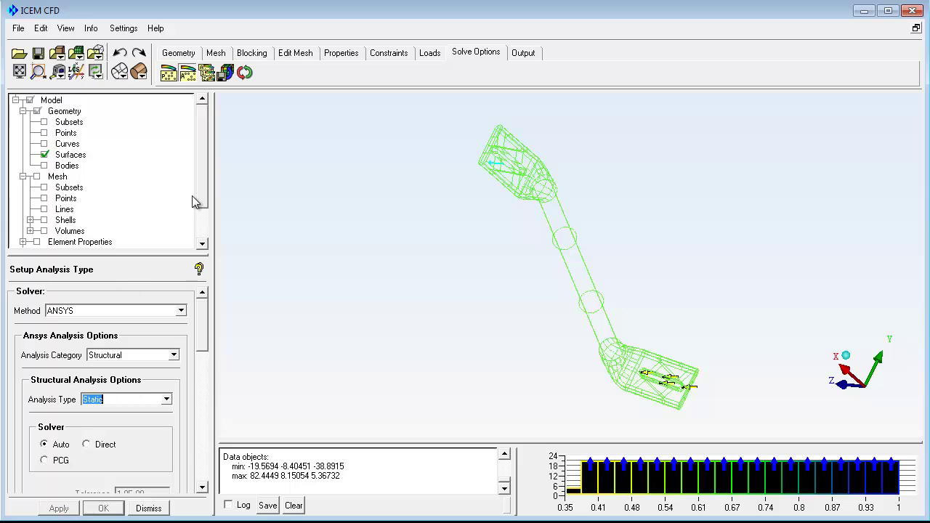